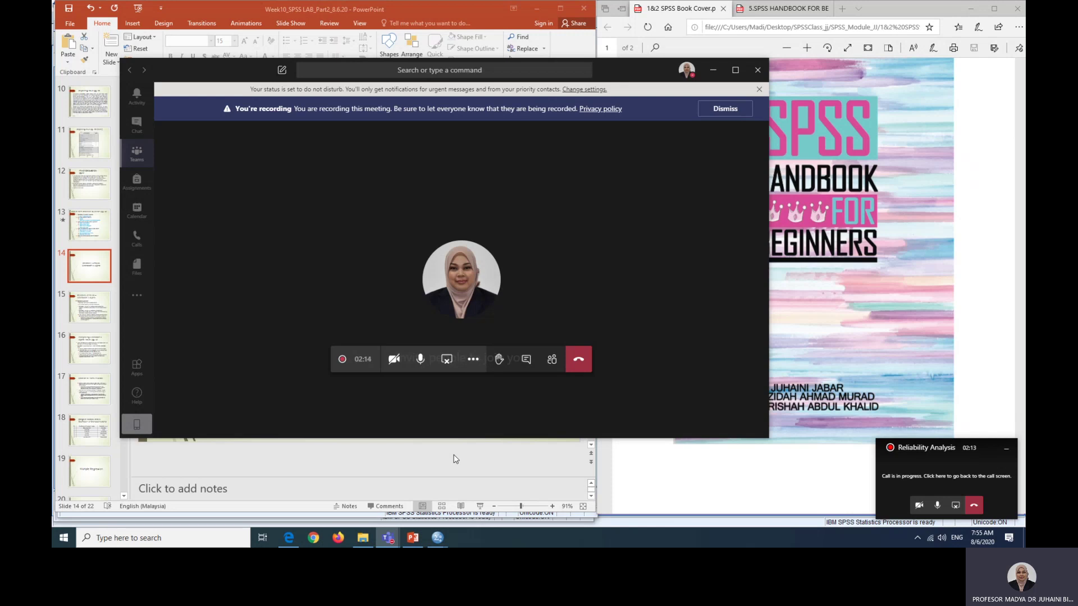
- Bring PowerPoint's slide 14, 'Reliability Analysis Cronbach's Alpha', in front of the Teams call
{"action": "left_click", "coordinate": [455, 460]}
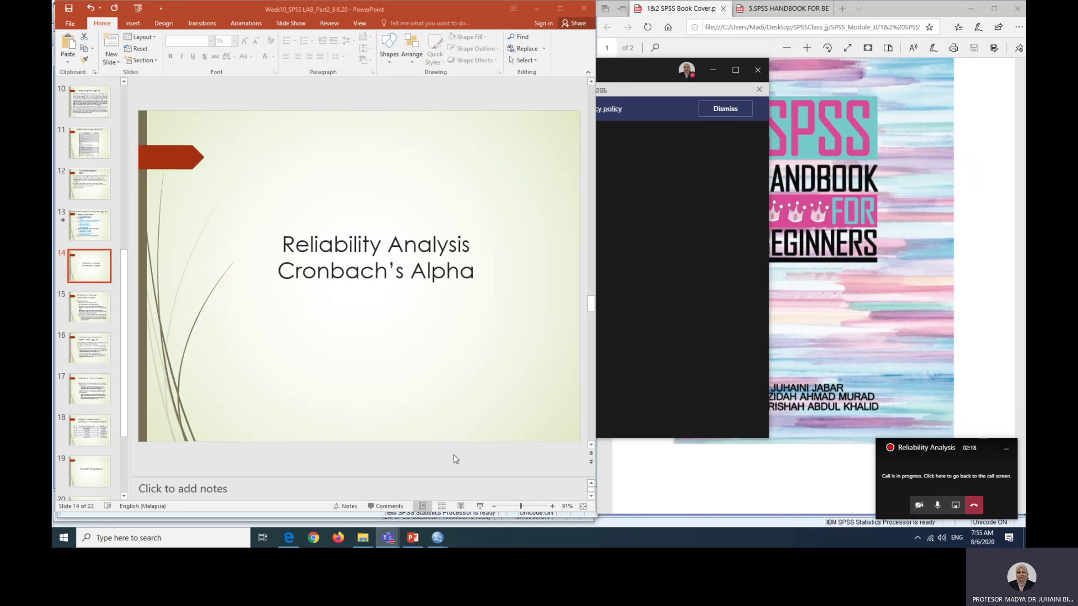
- Show the SPSS handbook PDF in Edge at page 57, 'Reliability Analysis'
{"action": "left_click", "coordinate": [690, 481]}
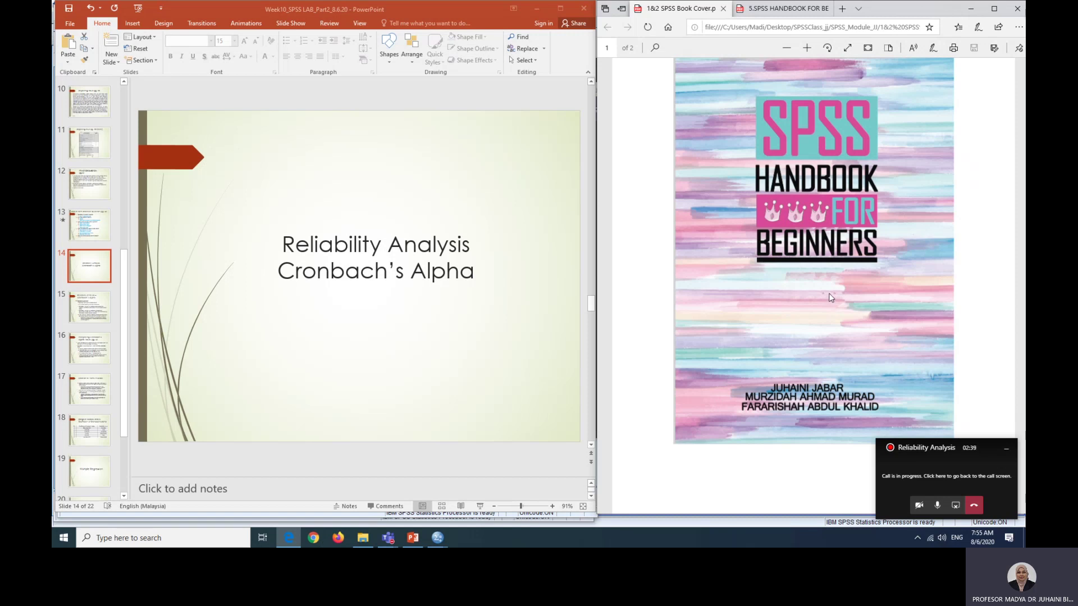
{"action": "left_click", "coordinate": [771, 9]}
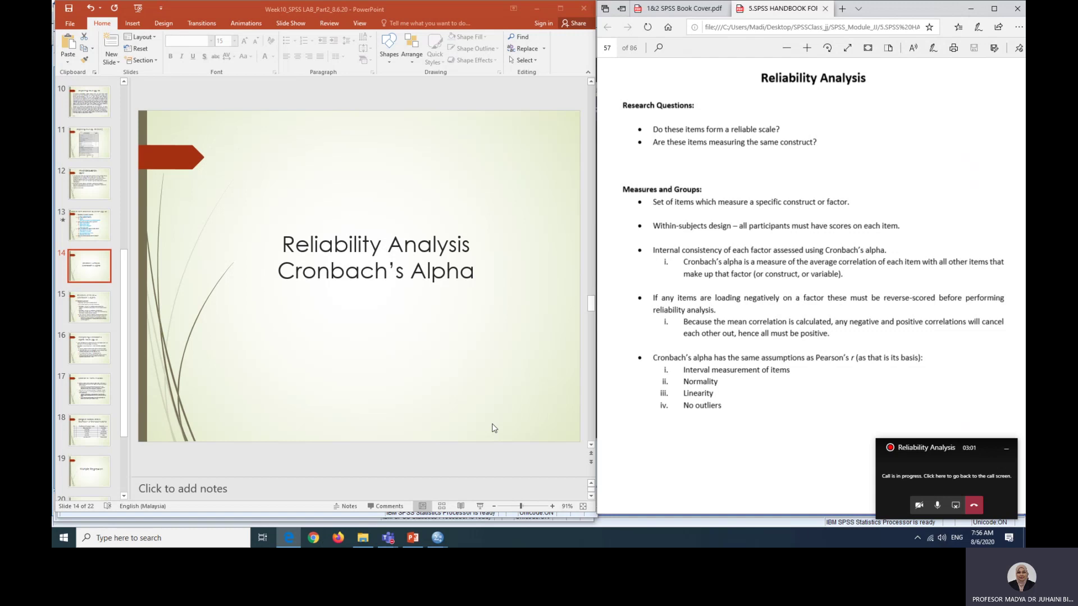
- Go to slide 15, 'Reliability analysis – Cronbach's Alpha', with its research questions
{"action": "left_click", "coordinate": [94, 305]}
{"action": "left_click", "coordinate": [94, 305]}
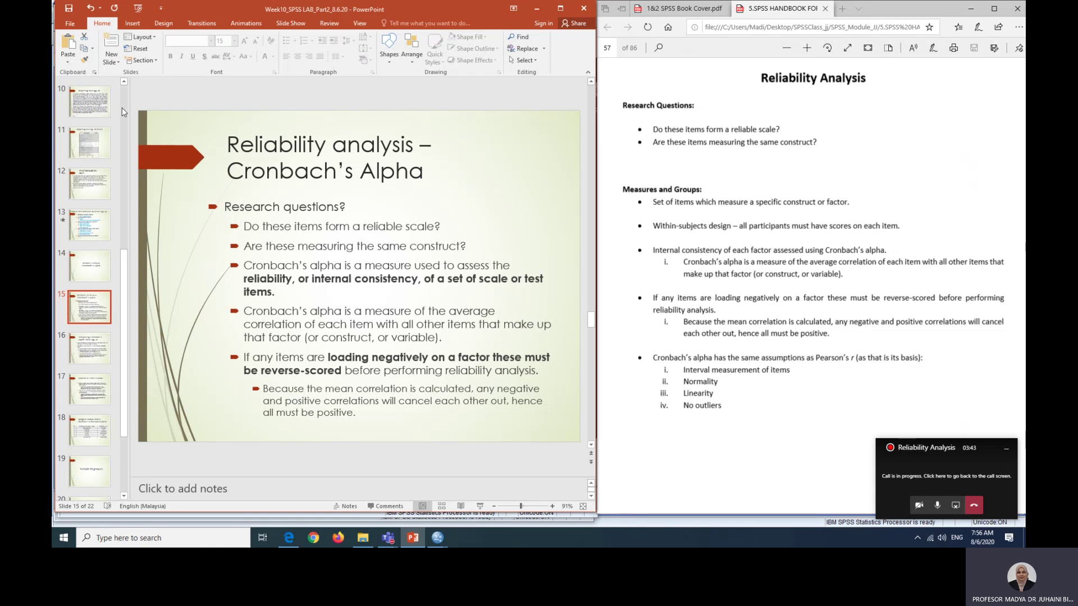
{"action": "left_click", "coordinate": [124, 83]}
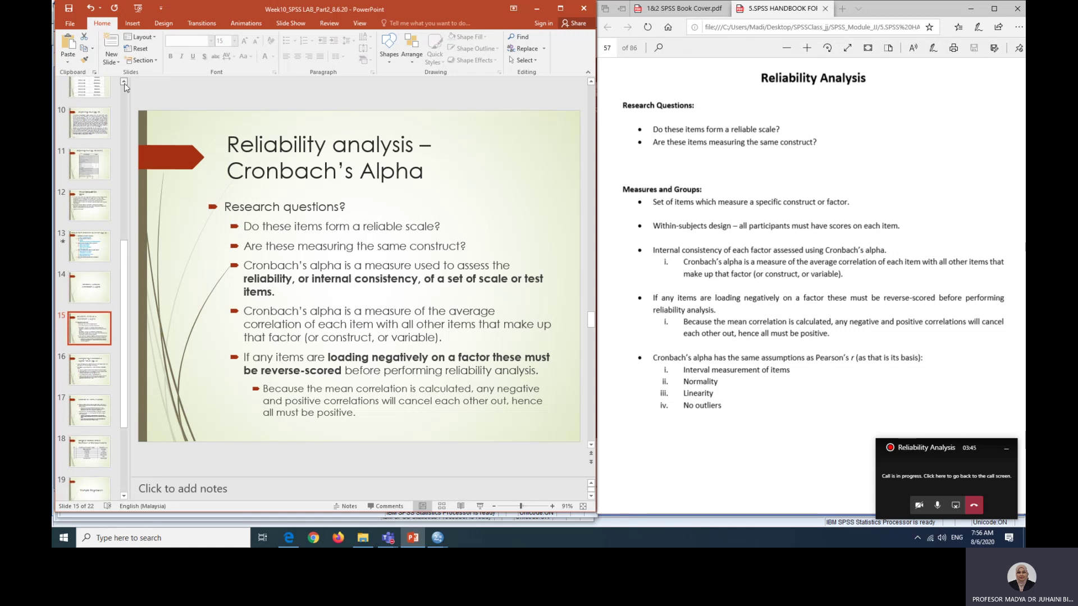
{"action": "scroll", "coordinate": [124, 83], "scroll_direction": "up", "scroll_amount": 3}
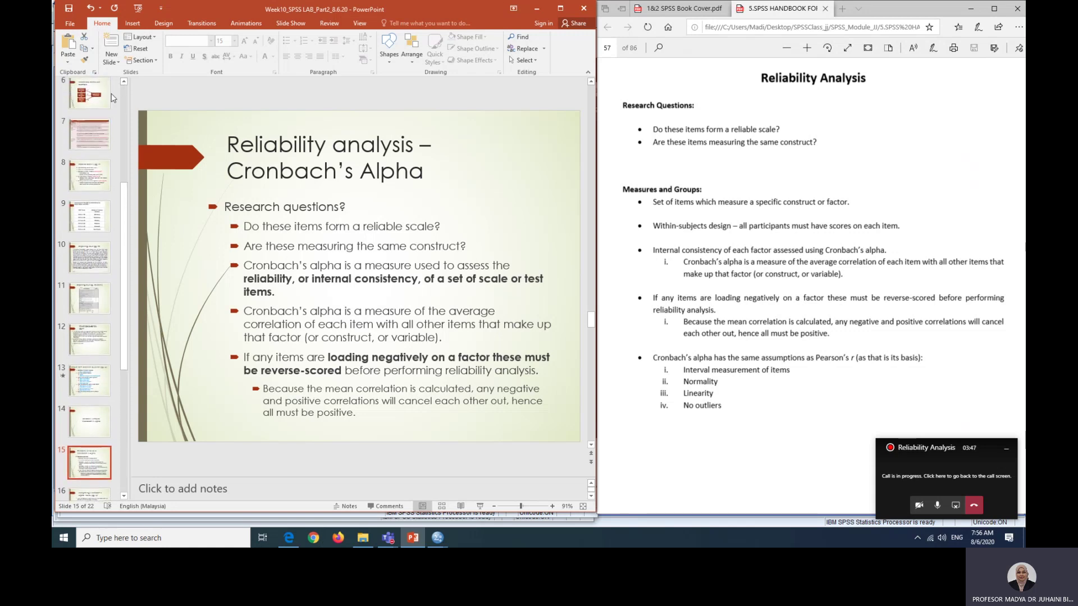
{"action": "left_click", "coordinate": [87, 140]}
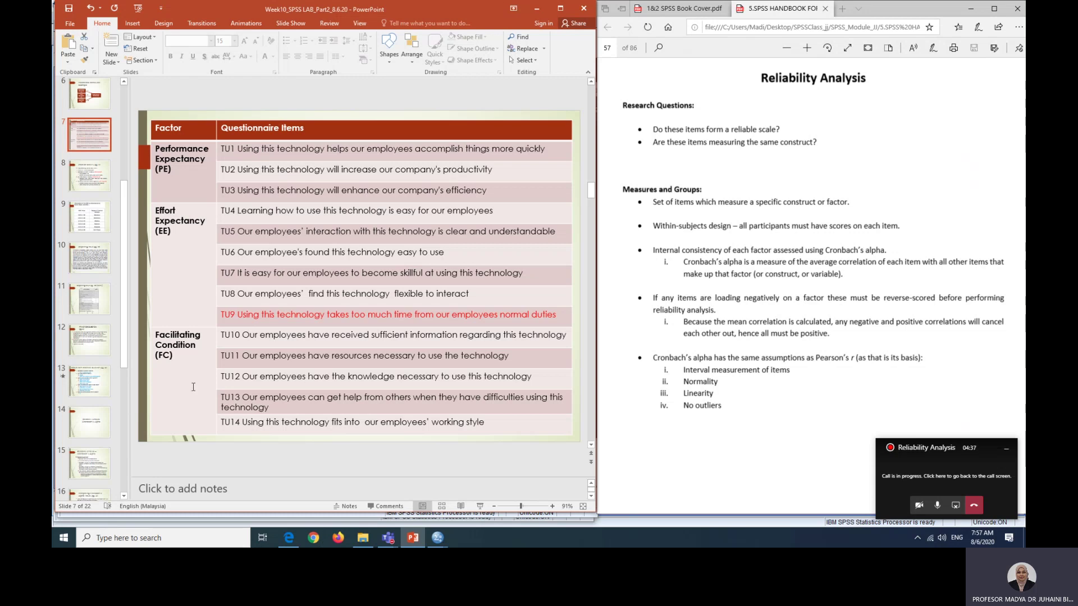
{"action": "scroll", "coordinate": [104, 362], "scroll_direction": "down", "scroll_amount": 3}
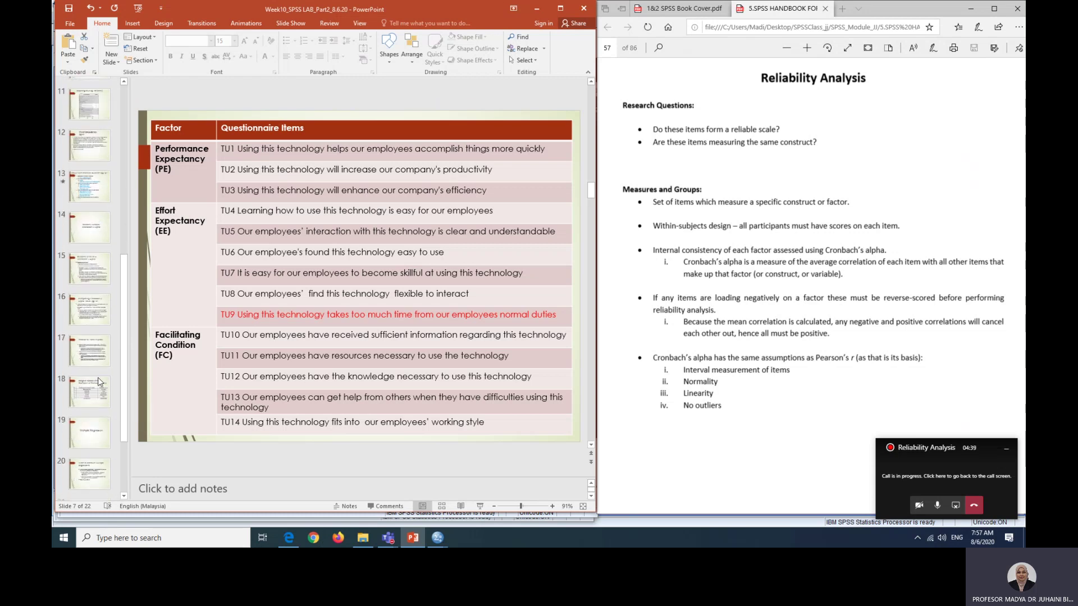
{"action": "scroll", "coordinate": [90, 403], "scroll_direction": "down", "scroll_amount": 2}
{"action": "left_click", "coordinate": [89, 402]}
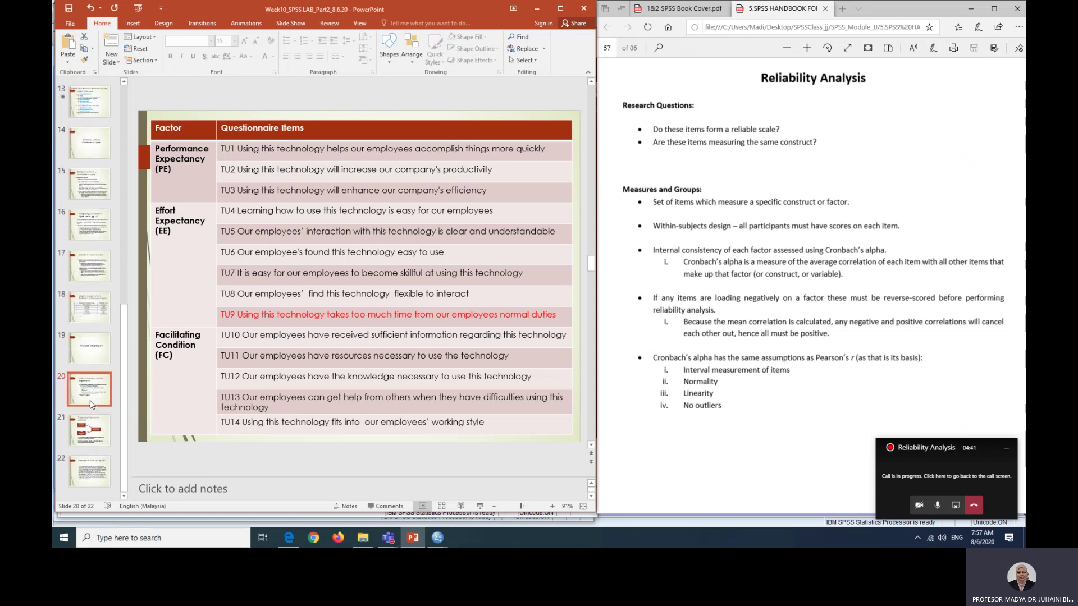
{"action": "scroll", "coordinate": [92, 233], "scroll_direction": "up", "scroll_amount": 2}
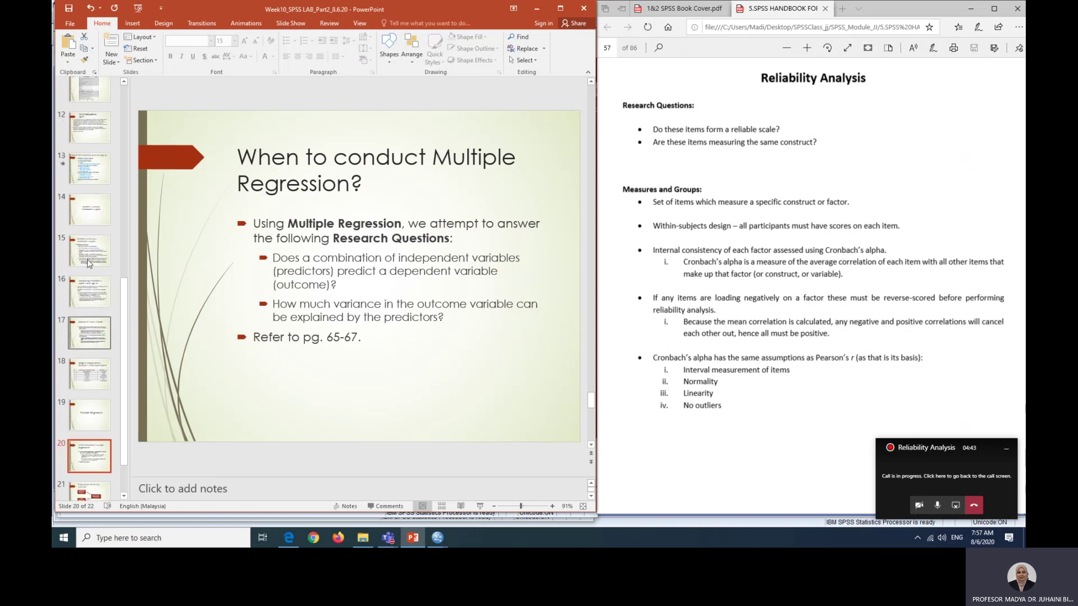
{"action": "left_click", "coordinate": [91, 220]}
- Return to slide 15 on reverse-scoring negatively loading items before reliability analysis
{"action": "left_click", "coordinate": [79, 260]}
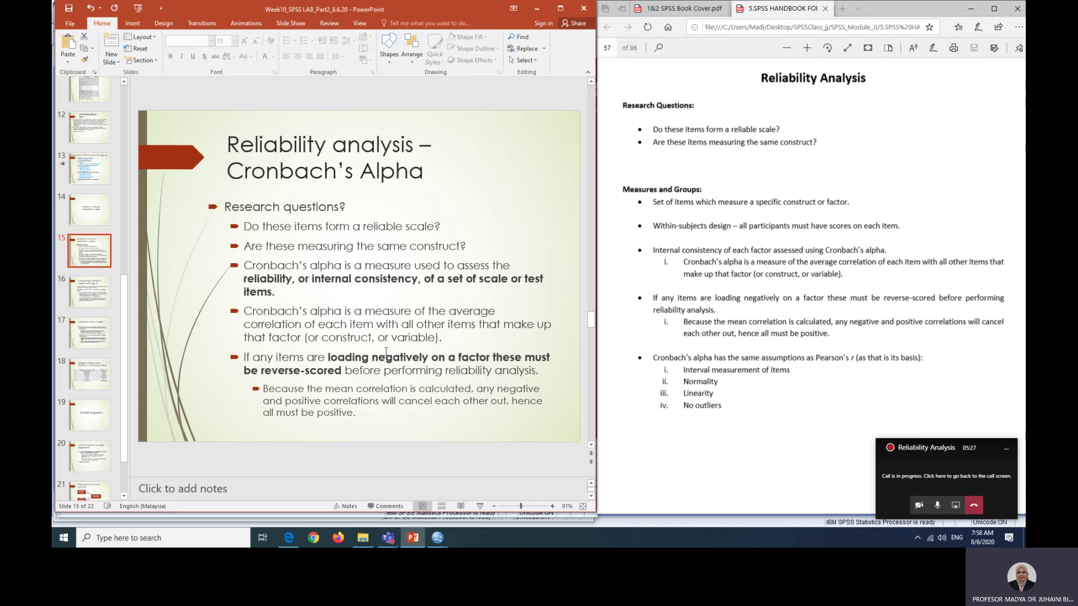
- Advance past slide 16 on interpreting alpha to slide 17, 'Deletion of Items in Scale'
{"action": "left_click", "coordinate": [104, 302]}
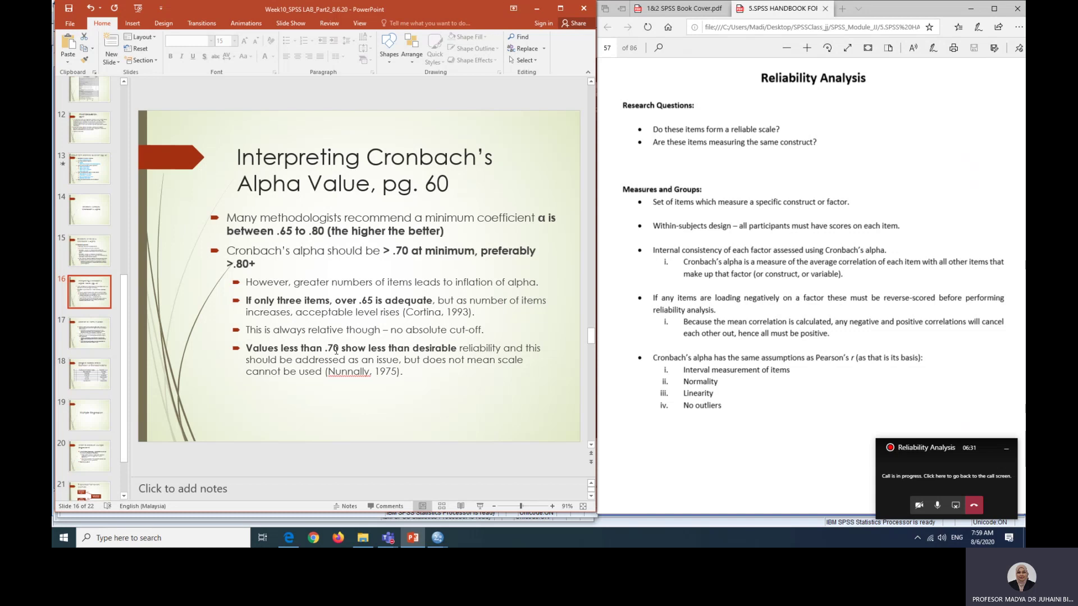
{"action": "left_click", "coordinate": [97, 336]}
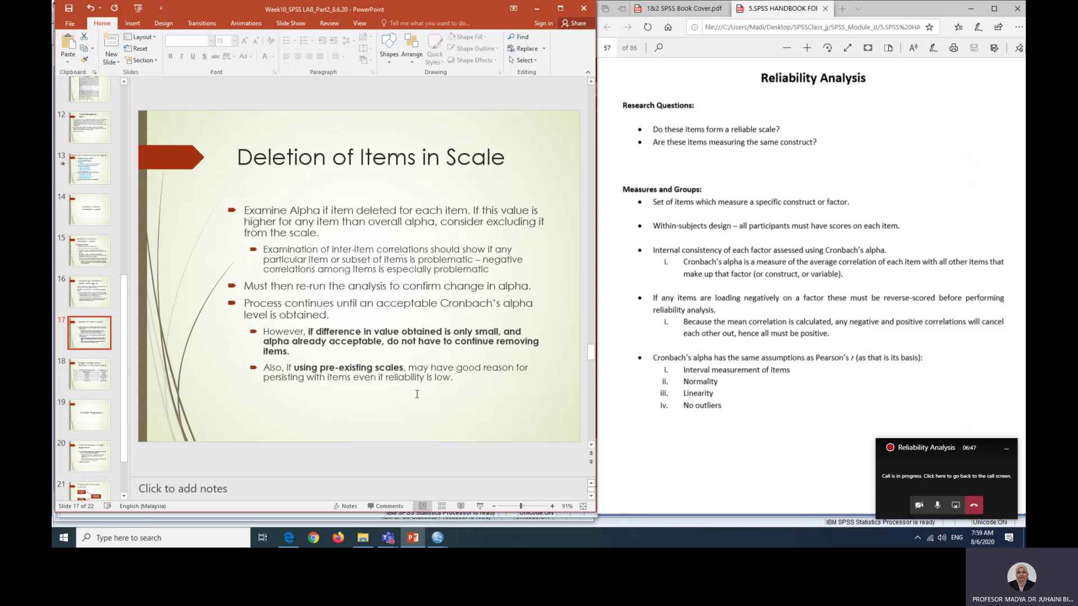
- Show slide 18's reliability ranges, view handbook page 58, then bring up Technology Use.sav in SPSS
{"action": "left_click", "coordinate": [84, 375]}
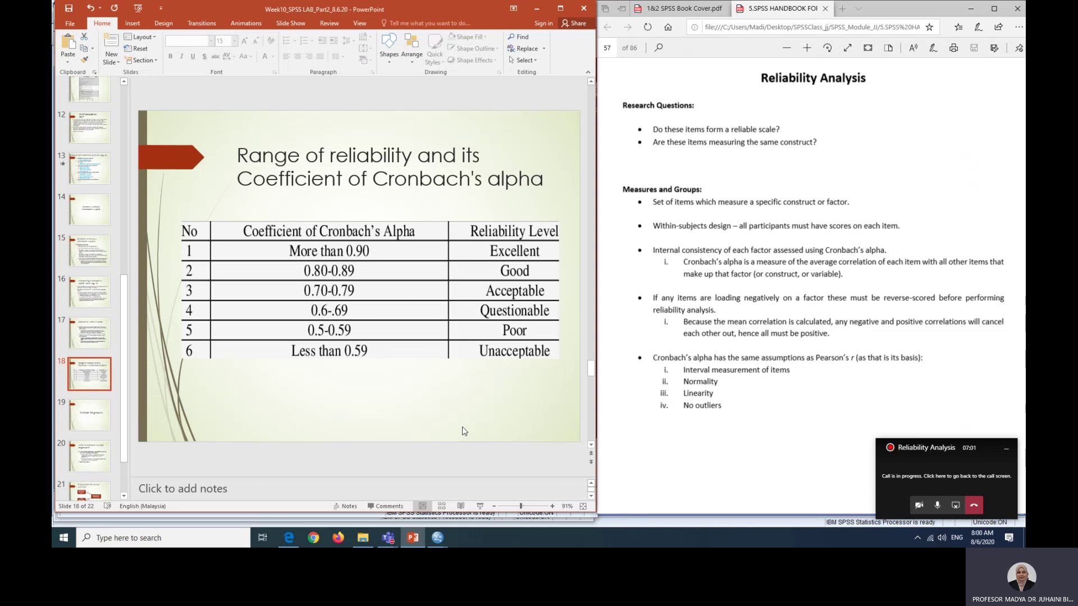
{"action": "left_click", "coordinate": [660, 331]}
{"action": "scroll", "coordinate": [656, 332], "scroll_direction": "down", "scroll_amount": 10}
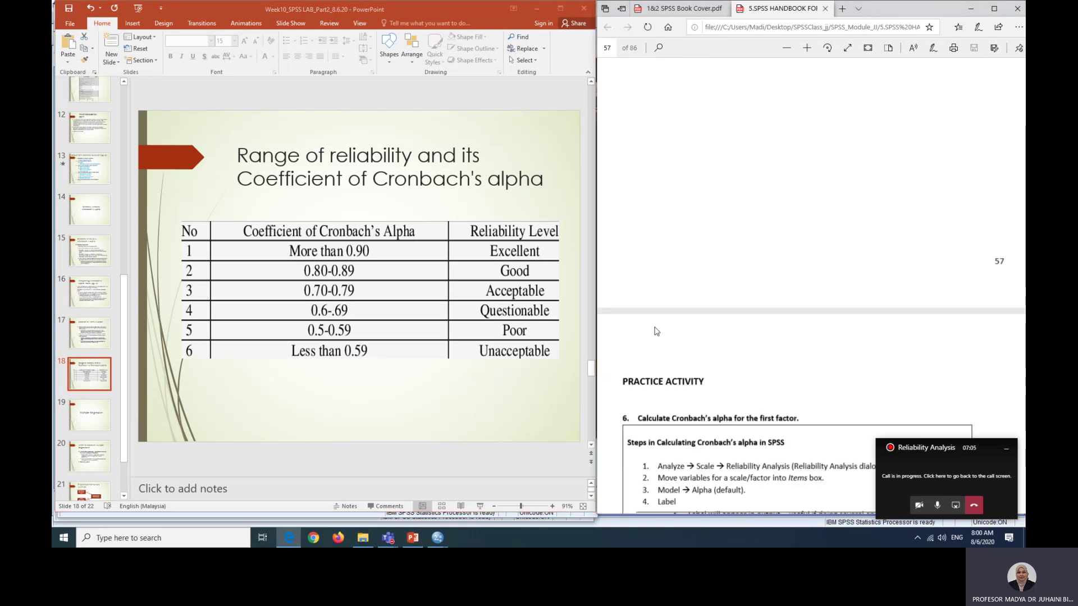
{"action": "scroll", "coordinate": [657, 332], "scroll_direction": "up", "scroll_amount": 1}
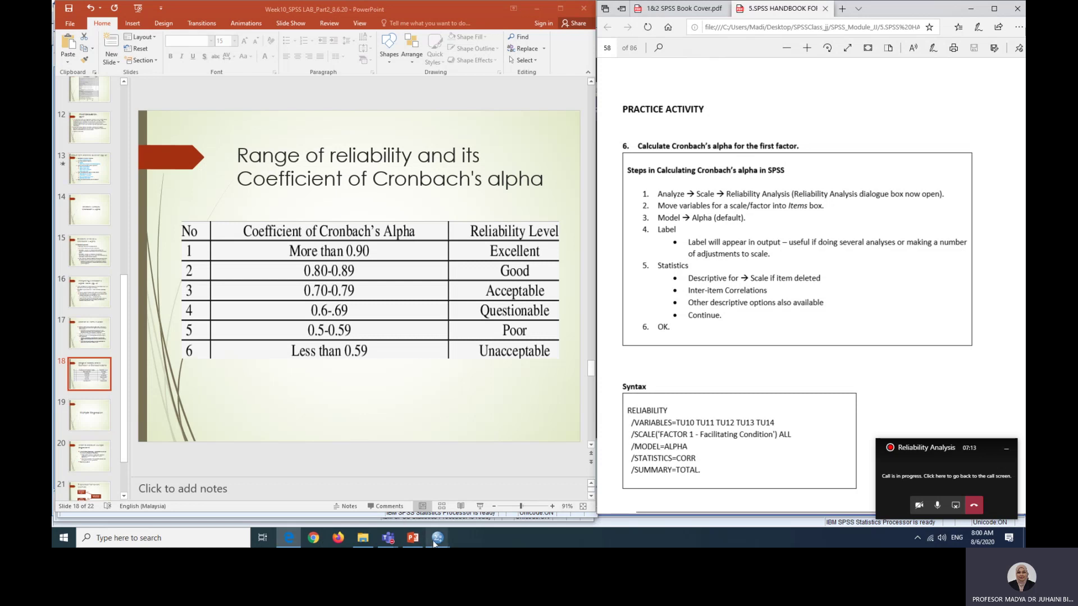
{"action": "mouse_move", "coordinate": [437, 538]}
{"action": "left_click", "coordinate": [523, 494]}
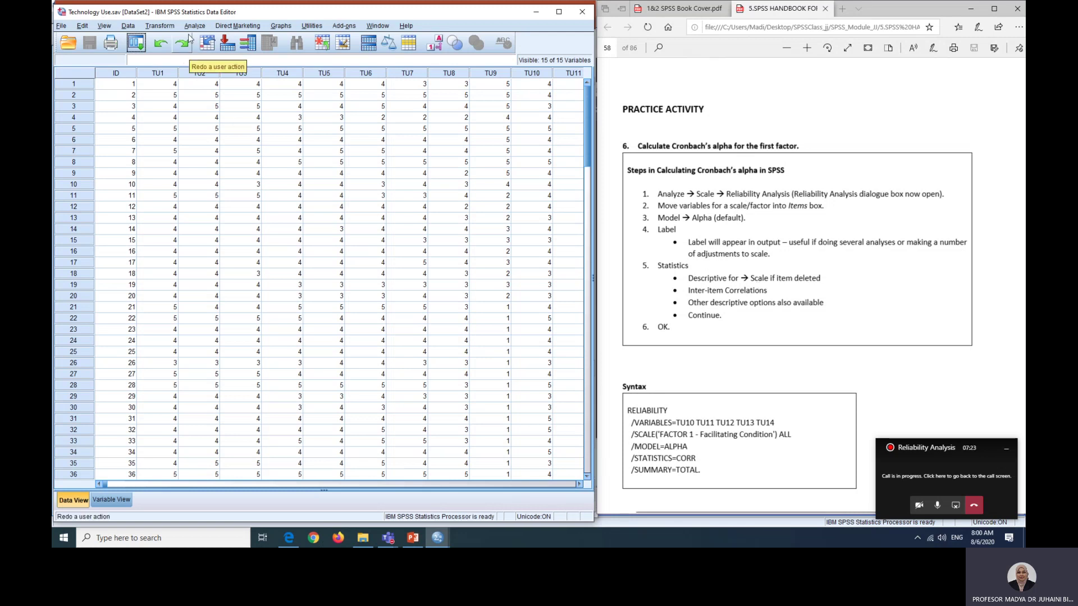
- Open Reliability Analysis and add TU1, TU2 and TU3 as the scale items
{"action": "left_click", "coordinate": [188, 27]}
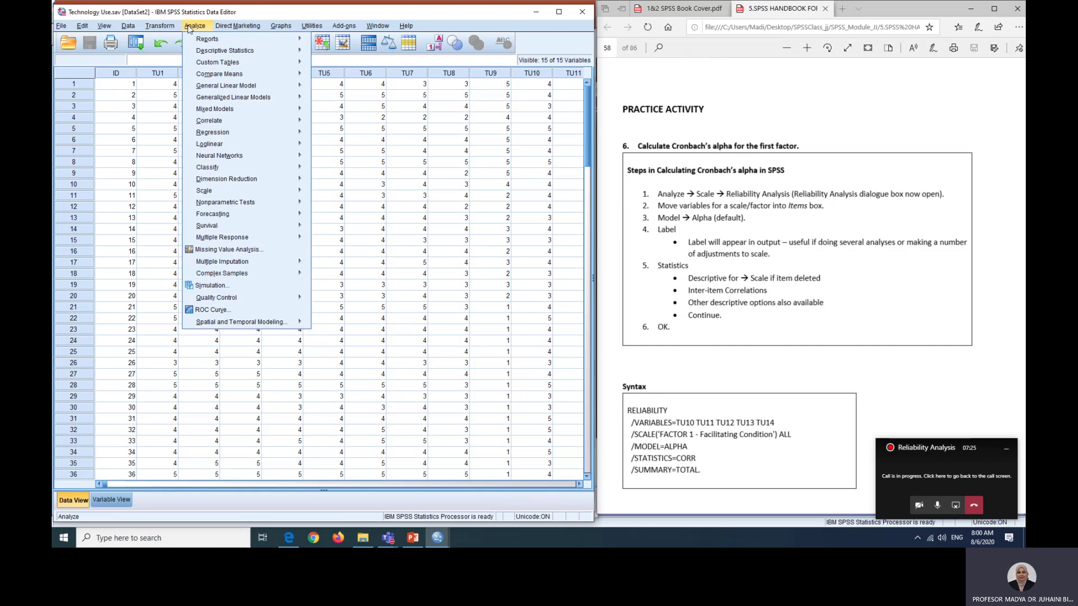
{"action": "mouse_move", "coordinate": [271, 192]}
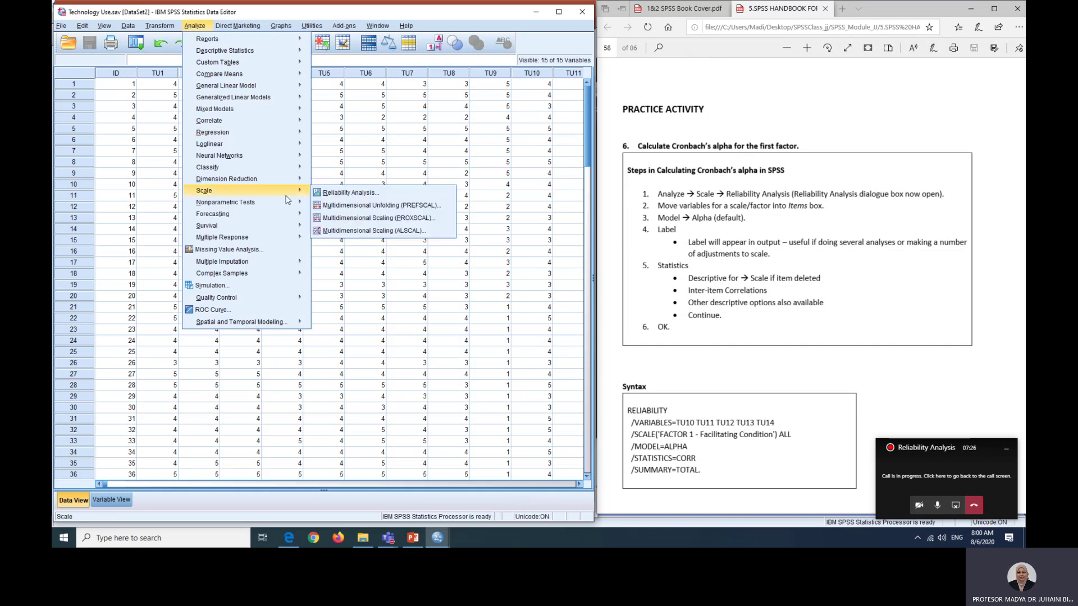
{"action": "left_click", "coordinate": [331, 196]}
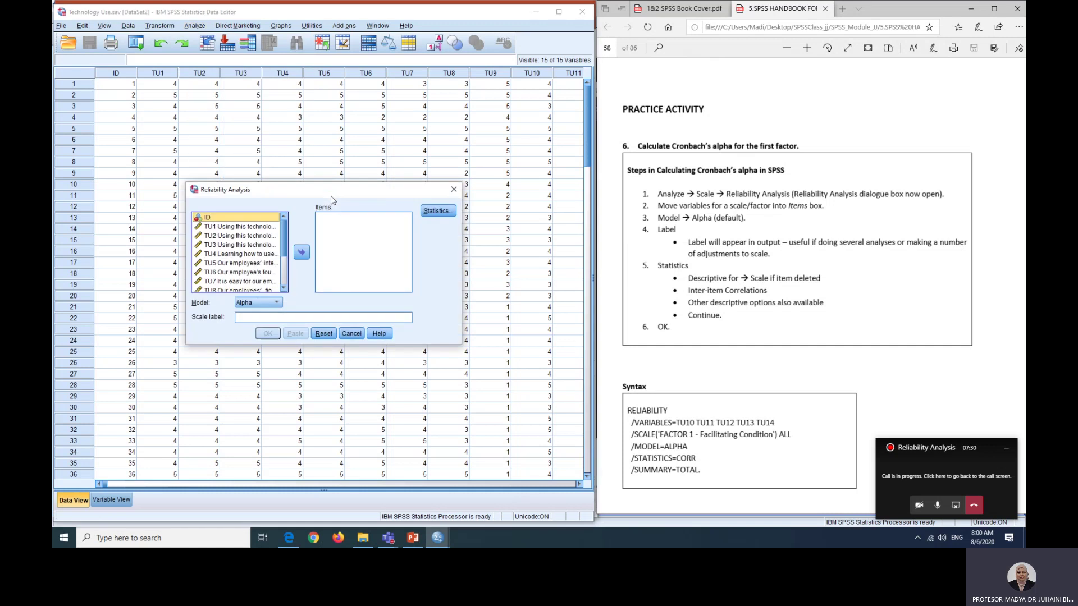
{"action": "left_click", "coordinate": [238, 227]}
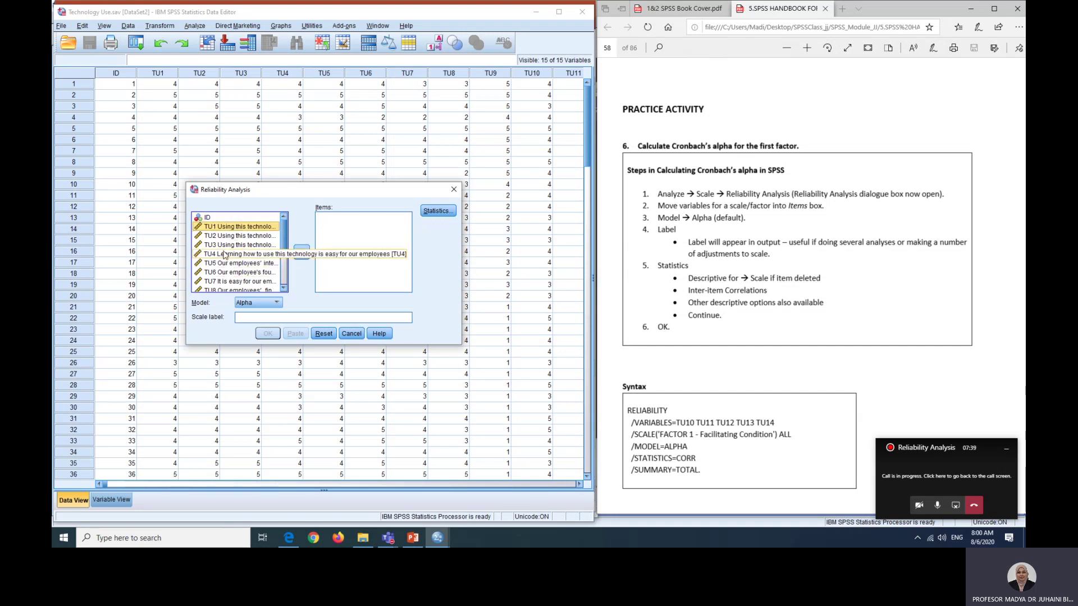
{"action": "left_click", "coordinate": [225, 246], "text": "shift"}
{"action": "left_click", "coordinate": [300, 253]}
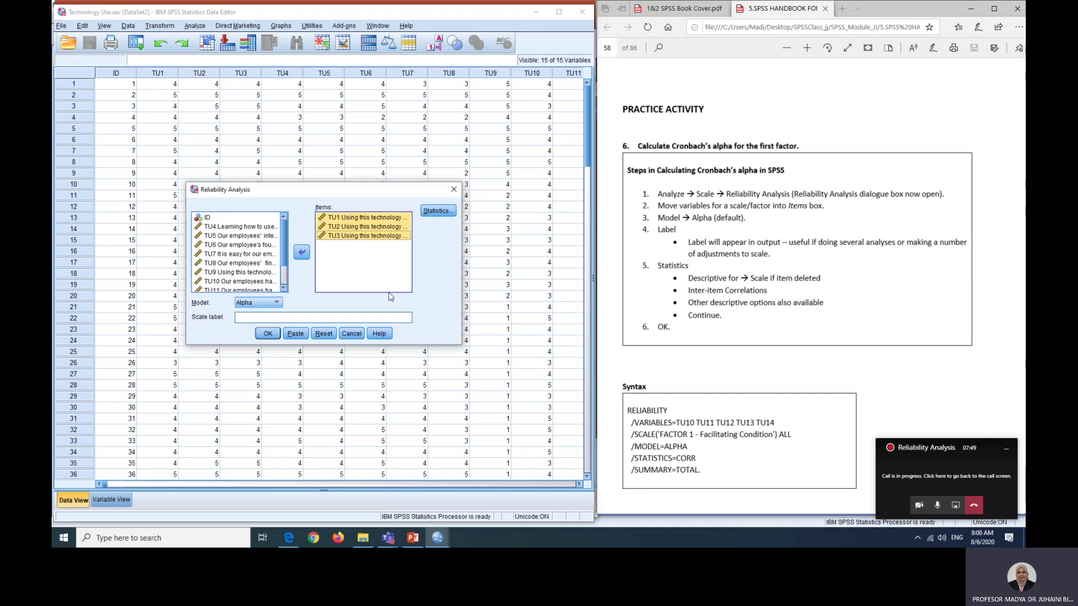
- Type the scale label 'Performance Expectancy', correcting the mistyped letter
{"action": "left_click", "coordinate": [359, 316]}
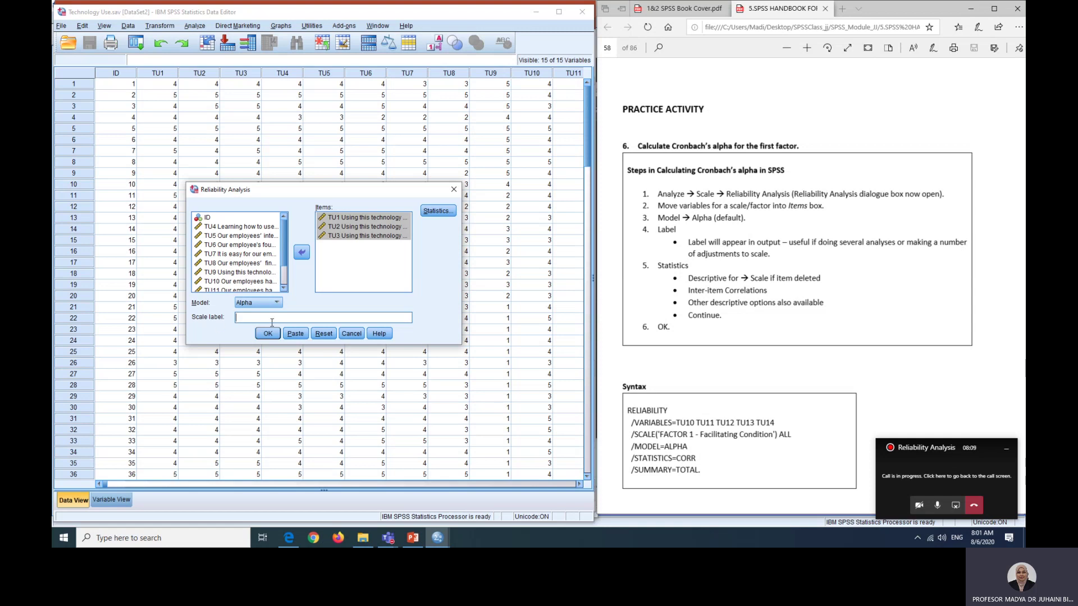
{"action": "type", "text": "erformance Efpectancy"}
{"action": "key", "text": "BackSpace"}
- Add Scale if item deleted statistics and run the analysis, giving alpha .910 over 3 items
{"action": "type", "text": "x"}
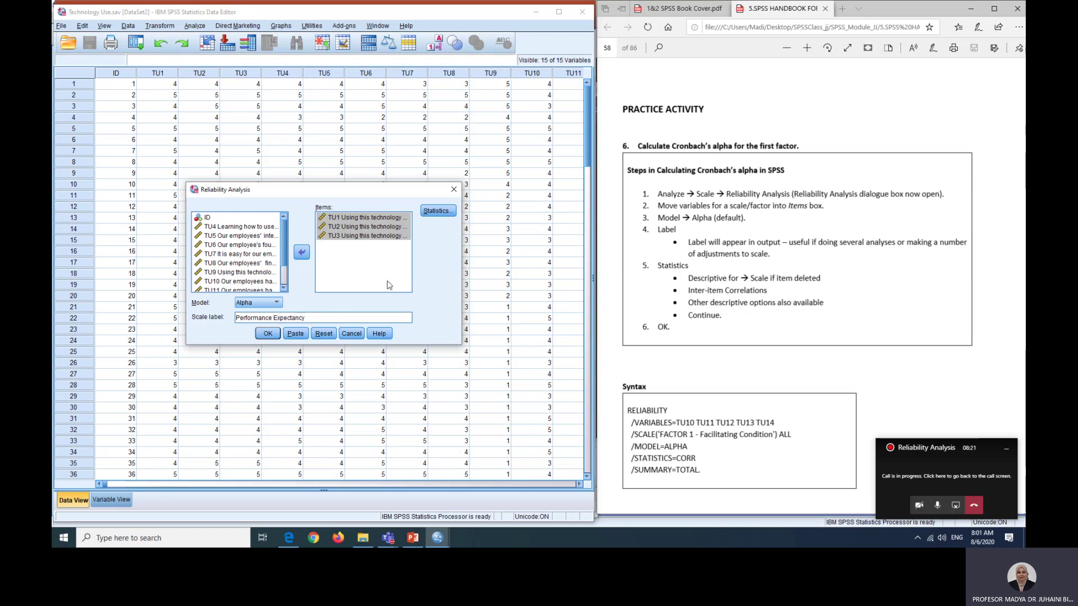
{"action": "left_click", "coordinate": [434, 211]}
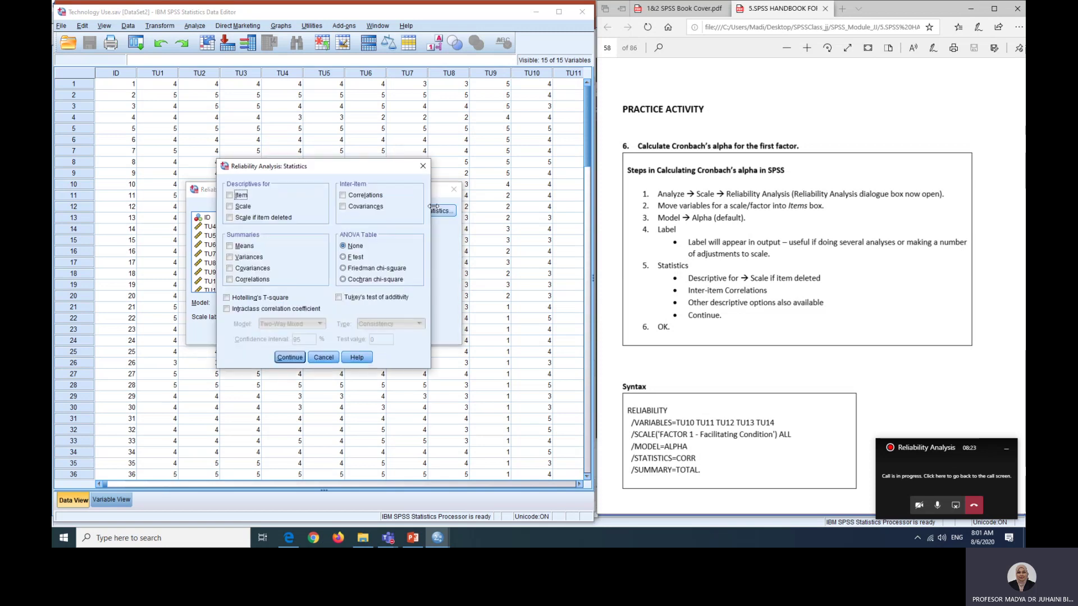
{"action": "left_click", "coordinate": [230, 218]}
{"action": "left_click", "coordinate": [290, 358]}
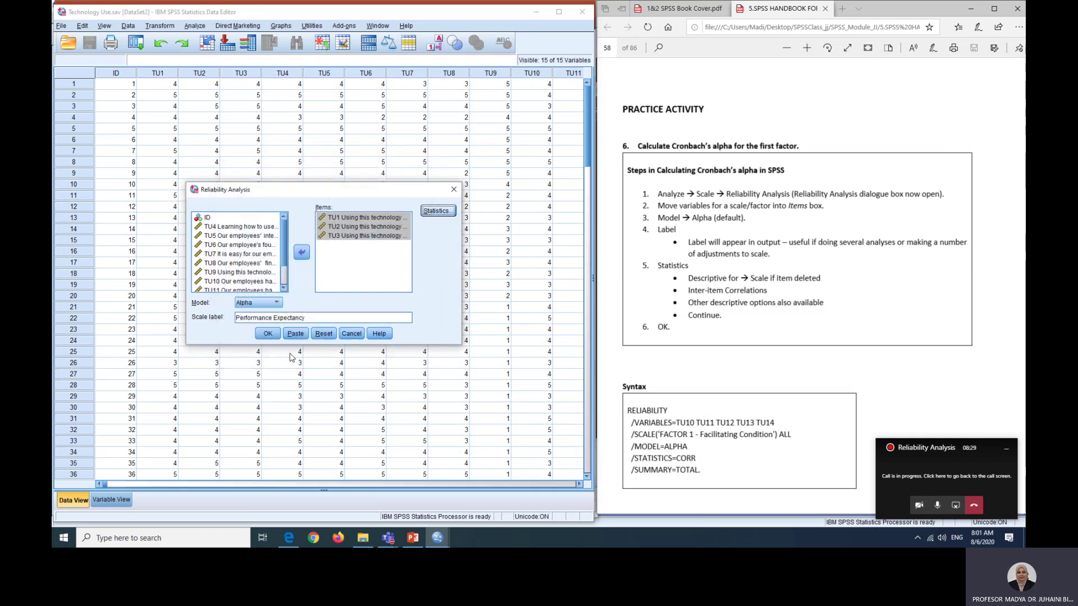
{"action": "left_click", "coordinate": [267, 334]}
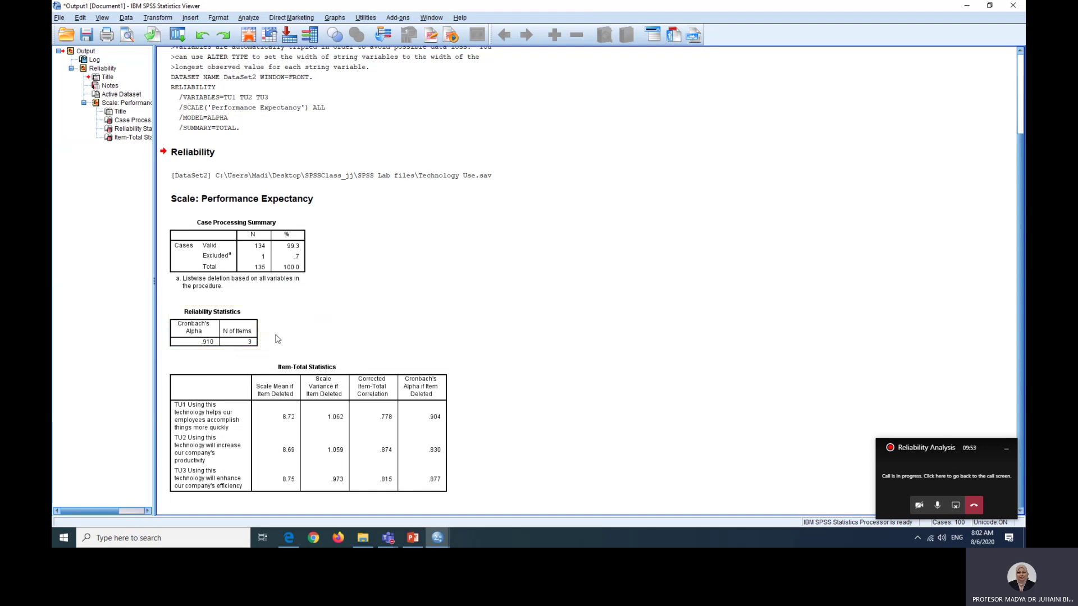
{"action": "left_click", "coordinate": [438, 429]}
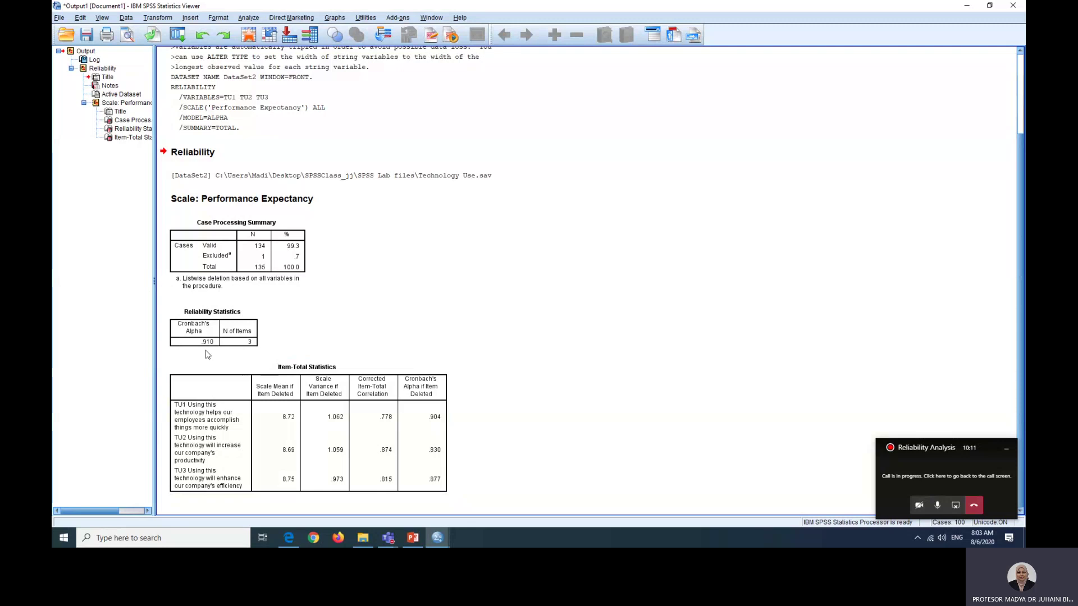
{"action": "left_click", "coordinate": [211, 349]}
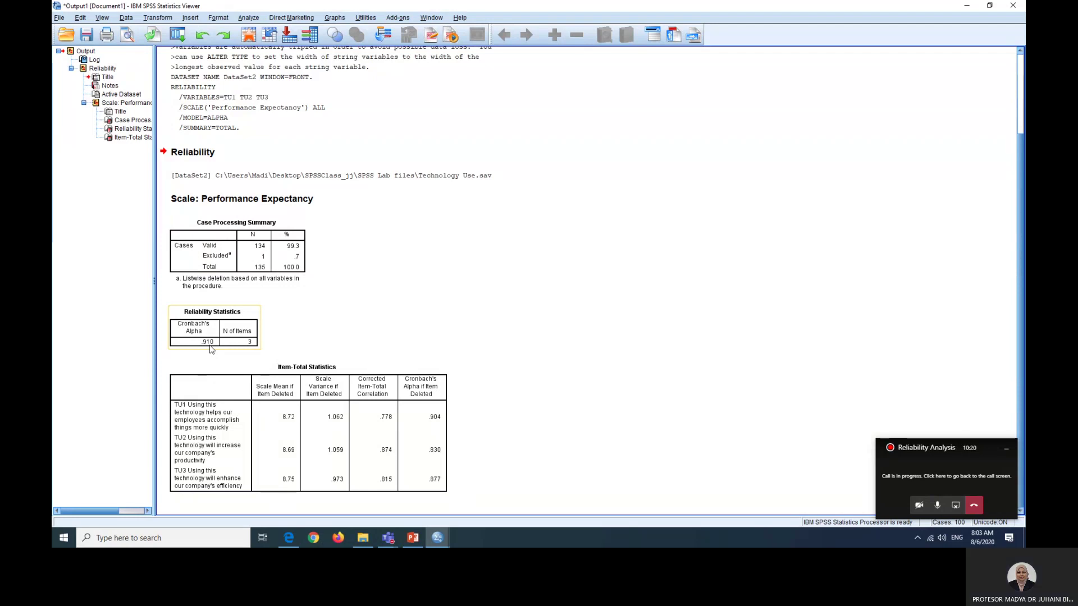
{"action": "left_click", "coordinate": [324, 429]}
{"action": "left_click", "coordinate": [436, 509]}
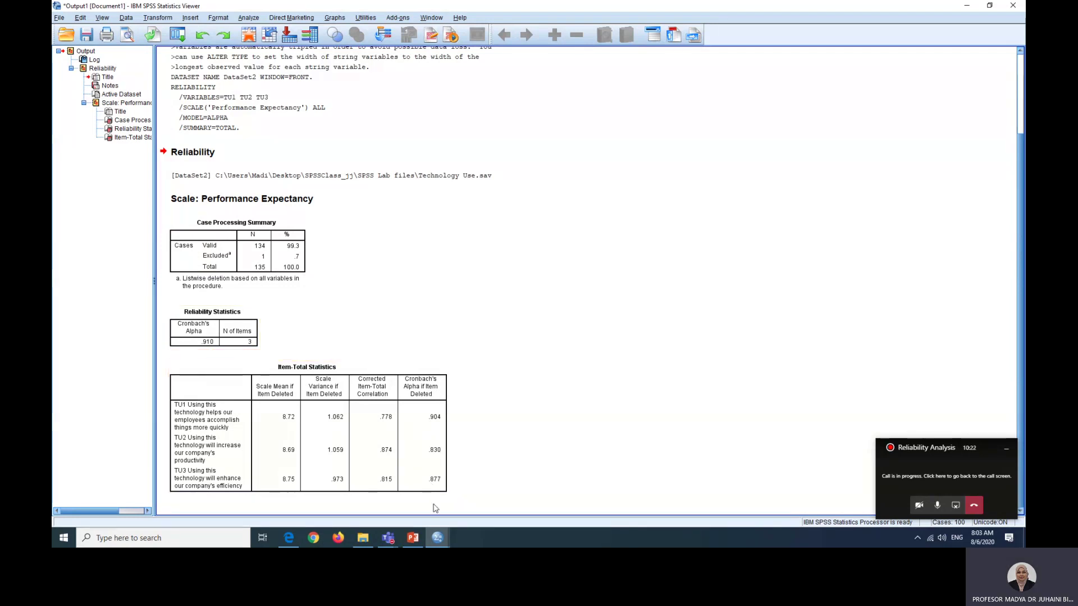
{"action": "left_click", "coordinate": [438, 444]}
{"action": "left_click", "coordinate": [499, 449]}
{"action": "left_click", "coordinate": [189, 322]}
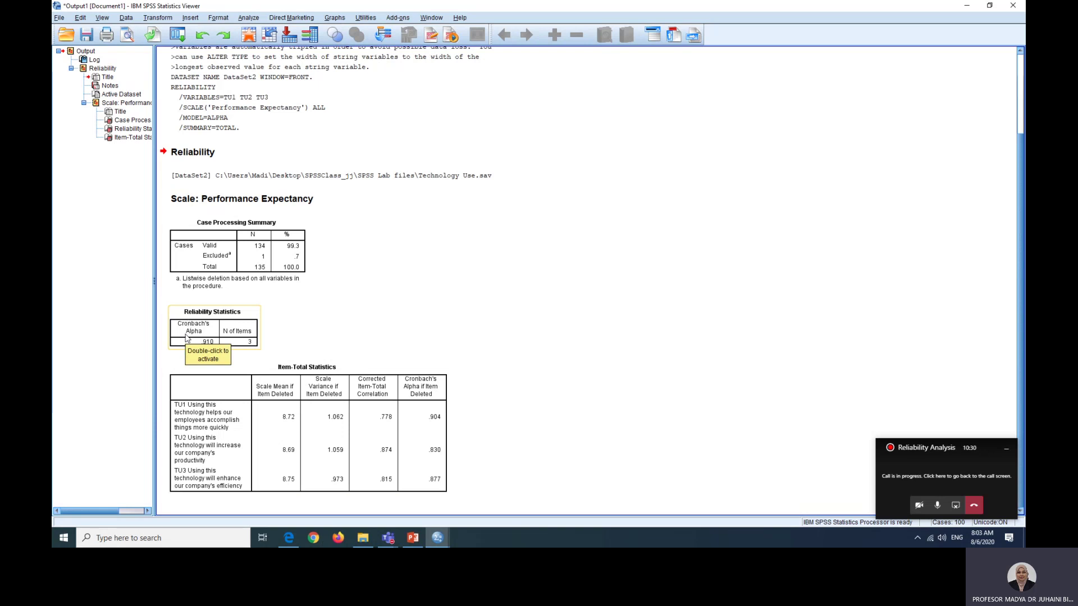
{"action": "left_click", "coordinate": [466, 293]}
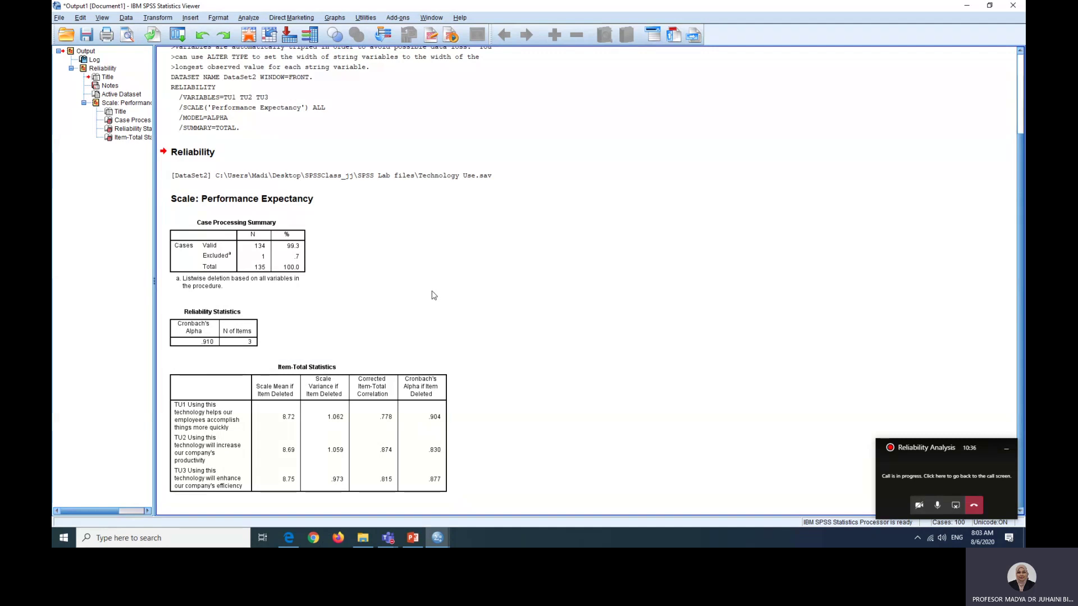
- Reopen Reliability Analysis, reset its items and label, and select TU5 for Effort Expectancy
{"action": "left_click", "coordinate": [241, 18]}
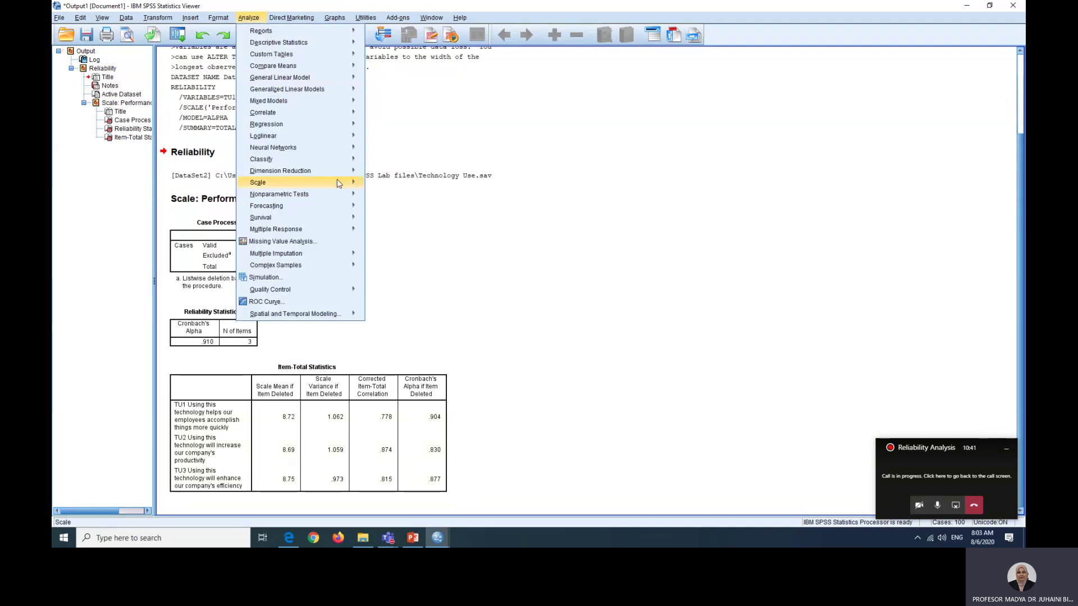
{"action": "mouse_move", "coordinate": [337, 180]}
{"action": "left_click", "coordinate": [382, 181]}
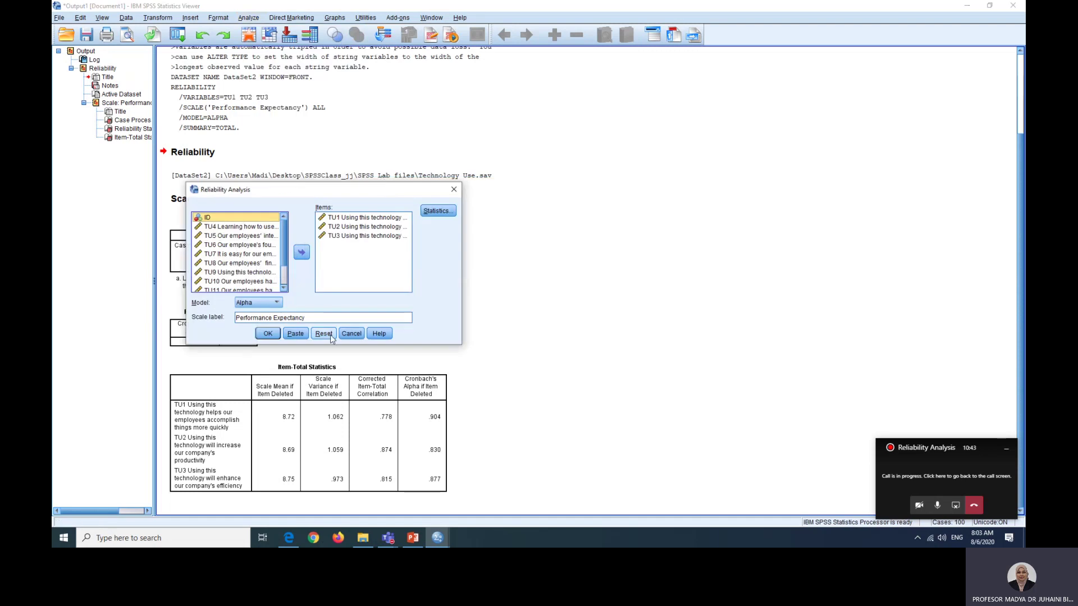
{"action": "left_click", "coordinate": [324, 334]}
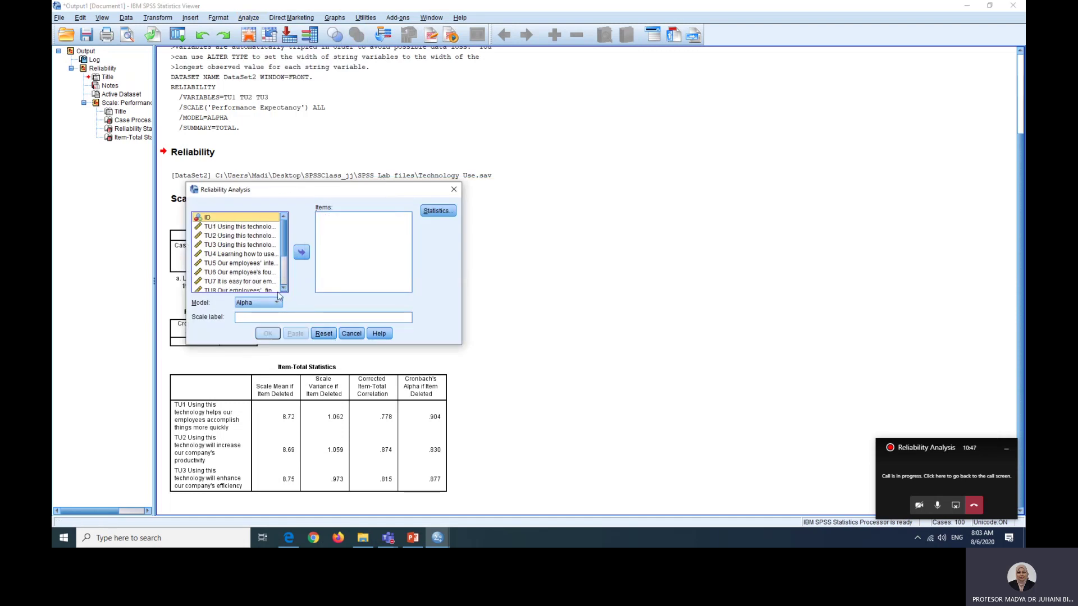
{"action": "left_click", "coordinate": [284, 289]}
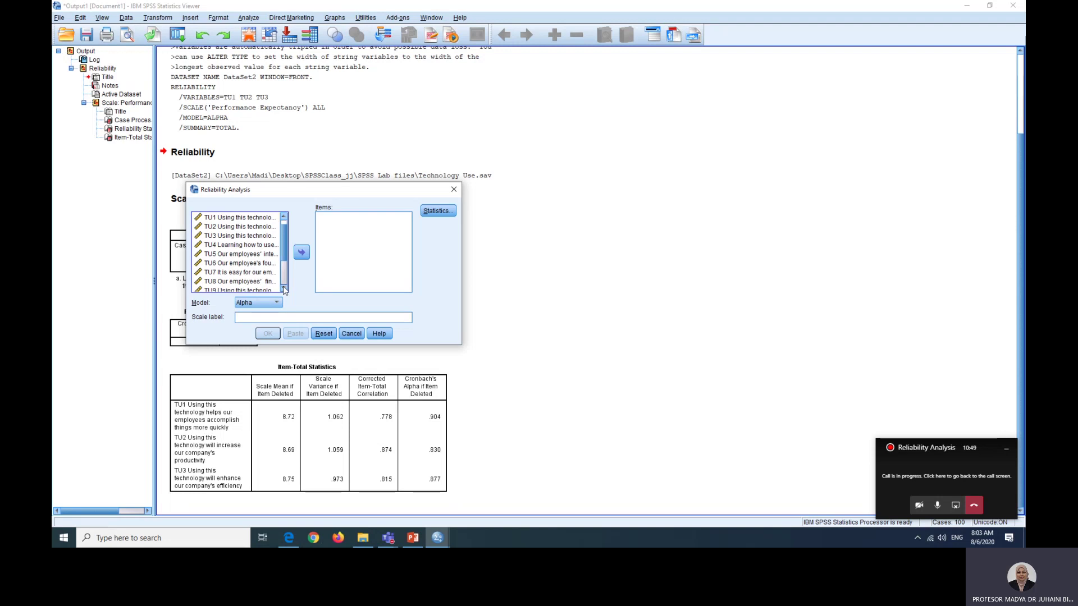
{"action": "left_click", "coordinate": [284, 289]}
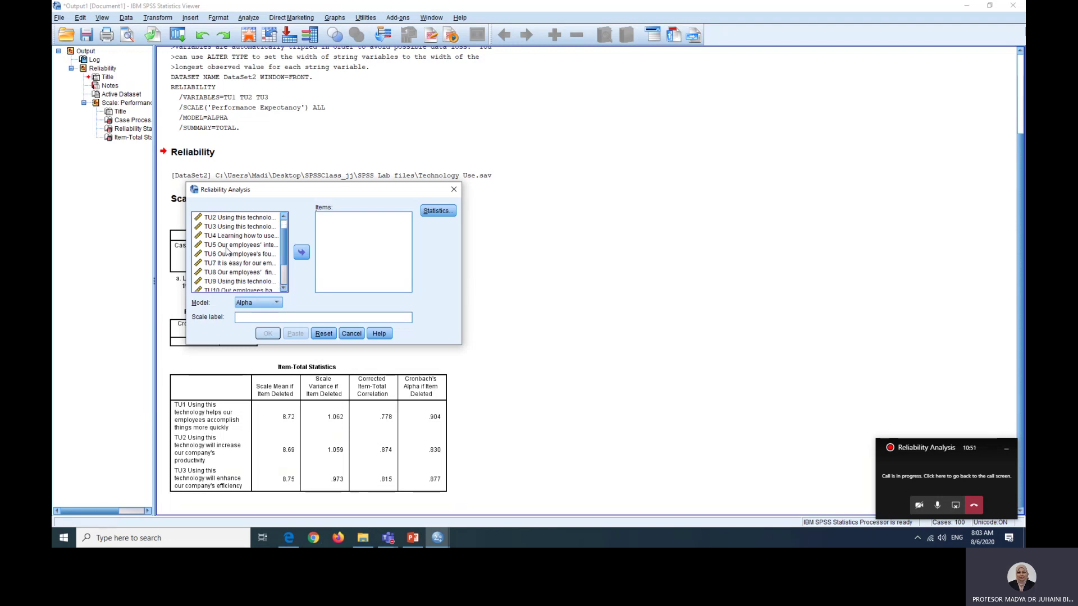
{"action": "left_click", "coordinate": [226, 248]}
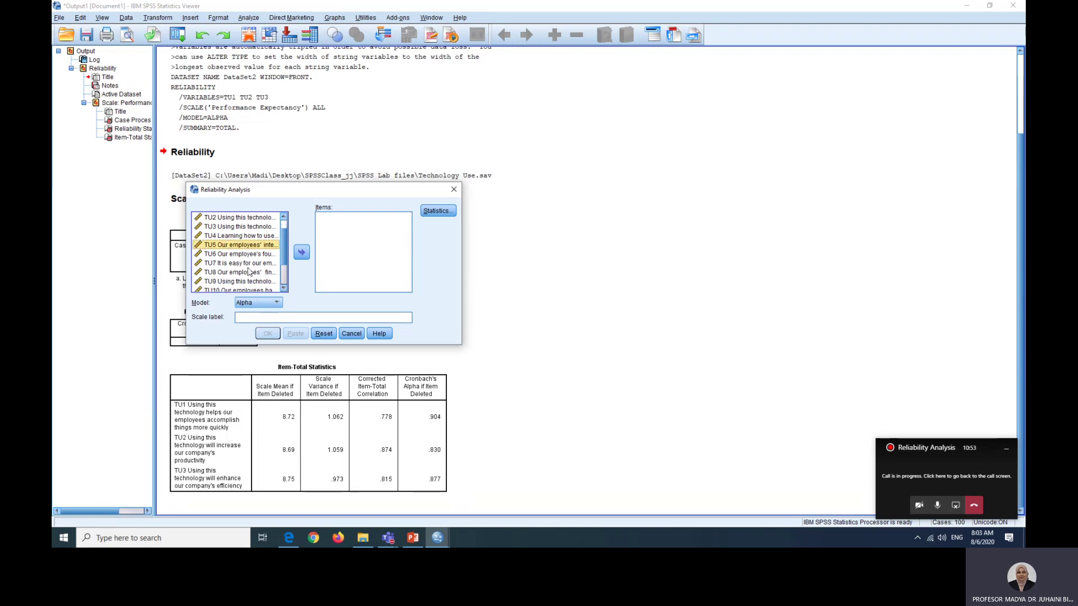
{"action": "scroll", "coordinate": [250, 274], "scroll_direction": "down", "scroll_amount": 1}
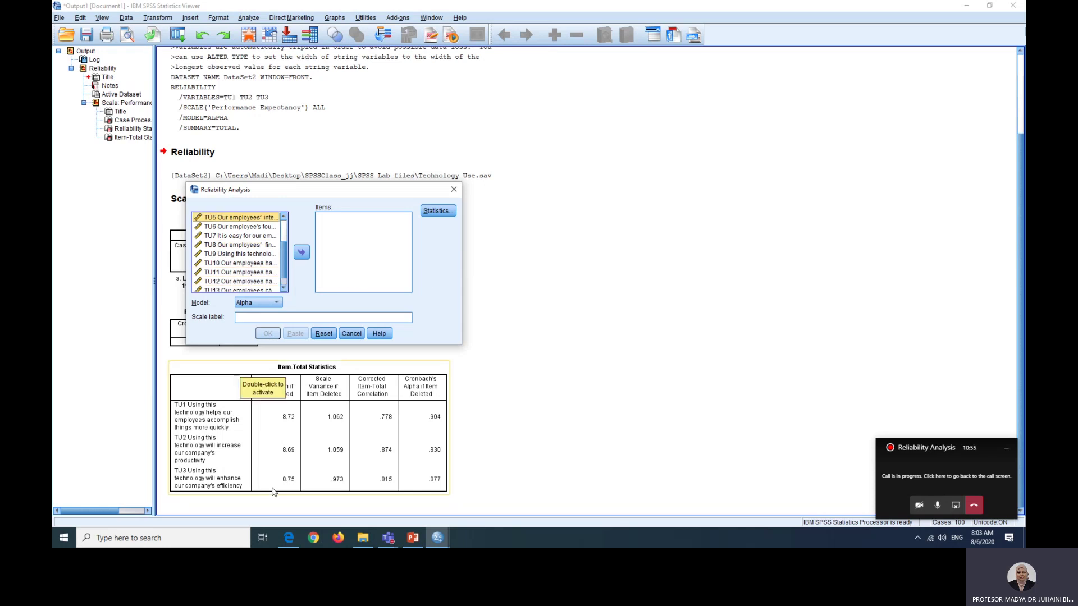
- Show slide 7's table grouping TU1–TU14 into Performance Expectancy, Effort Expectancy and Facilitating Condition
{"action": "left_click", "coordinate": [409, 542]}
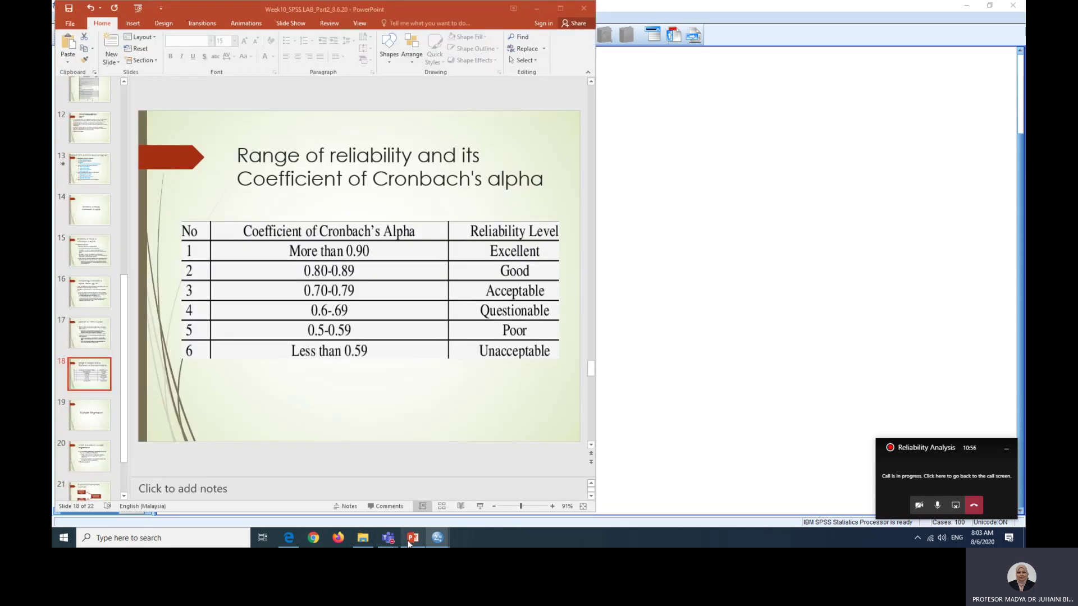
{"action": "scroll", "coordinate": [89, 281], "scroll_direction": "up", "scroll_amount": 5}
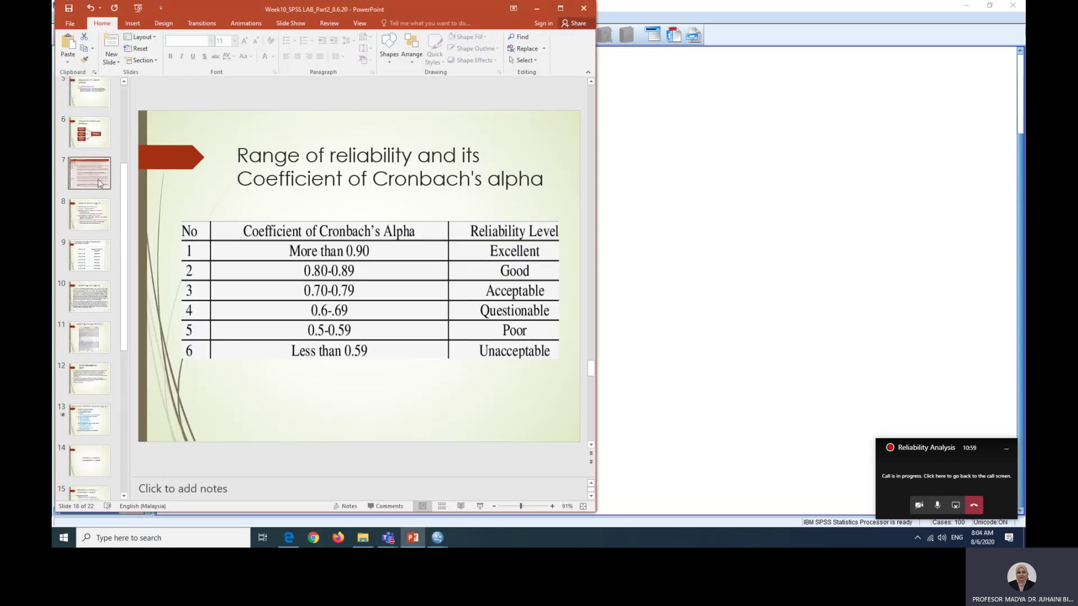
{"action": "left_click", "coordinate": [99, 182]}
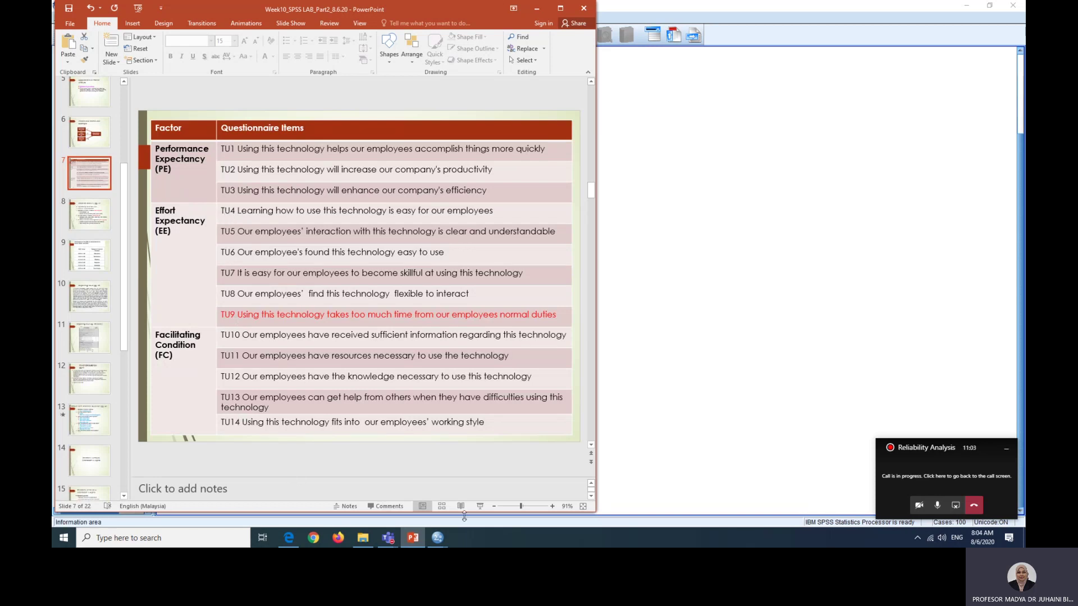
{"action": "left_click", "coordinate": [439, 540]}
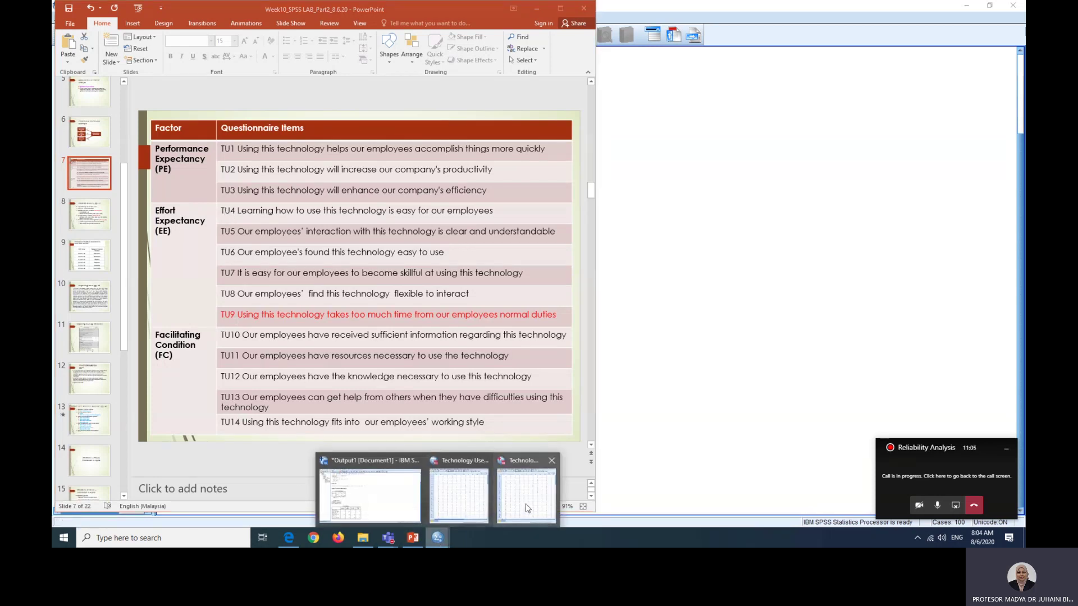
- In the Technology Use data, set up a reliability analysis on items TU4–TU9 labelled 'Effort Expectancy'
{"action": "left_click", "coordinate": [438, 540]}
{"action": "mouse_move", "coordinate": [439, 542]}
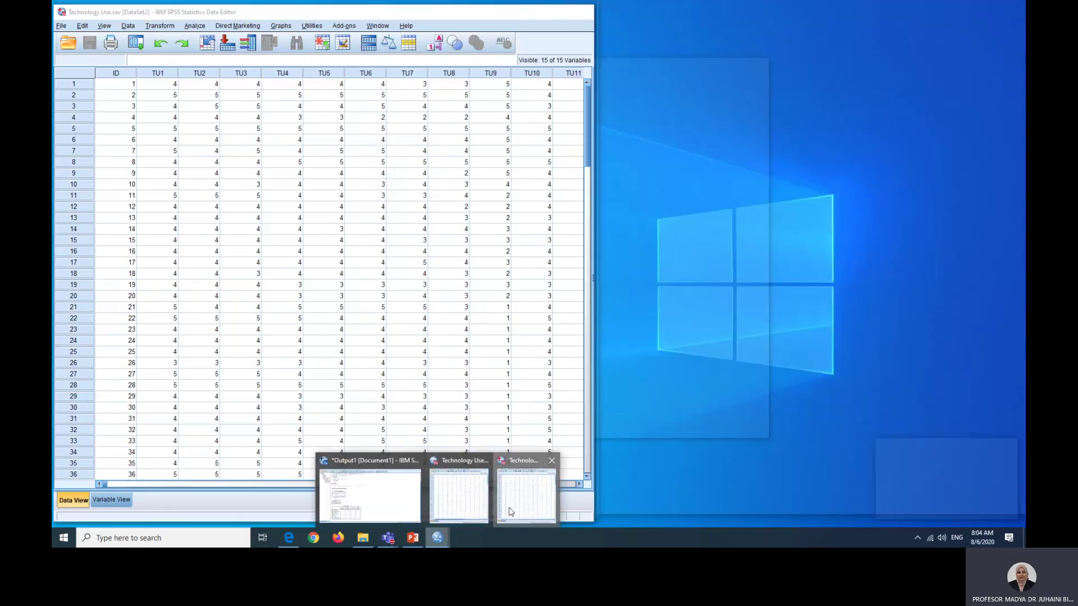
{"action": "left_click", "coordinate": [510, 512]}
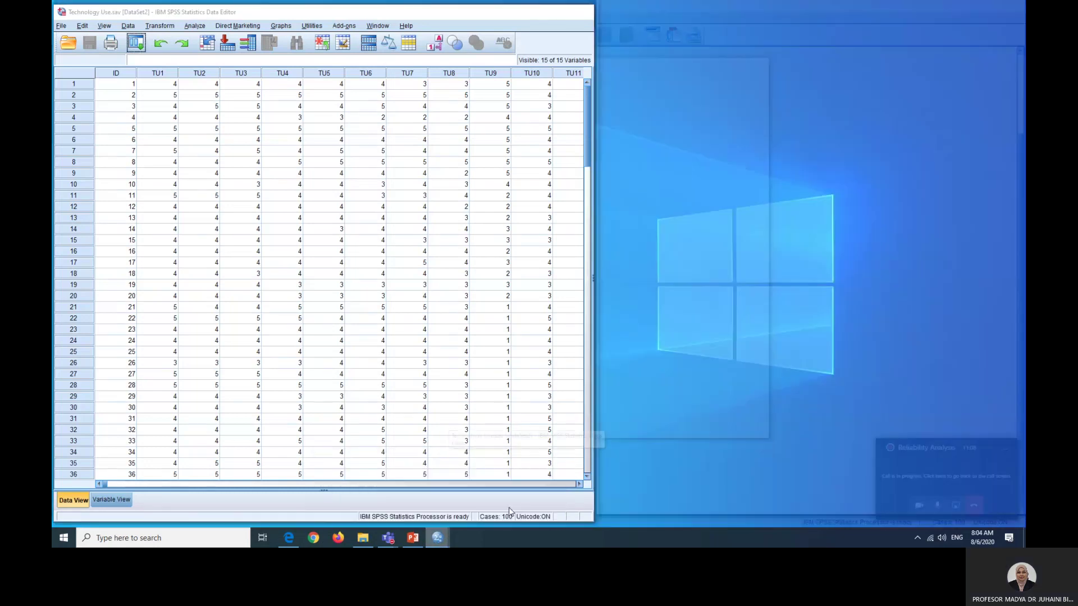
{"action": "left_click", "coordinate": [195, 26]}
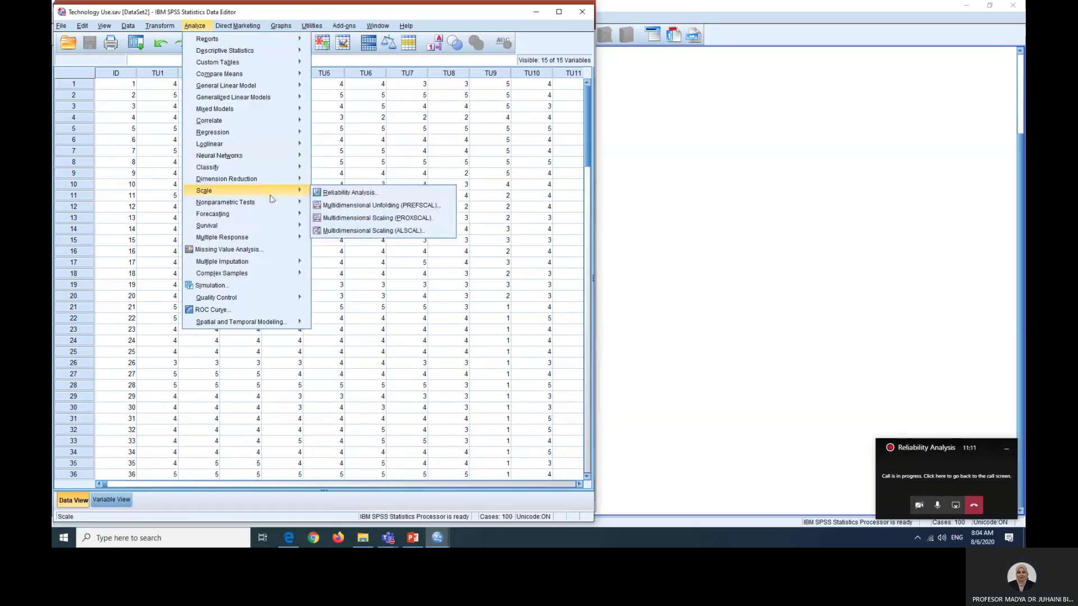
{"action": "mouse_move", "coordinate": [252, 191]}
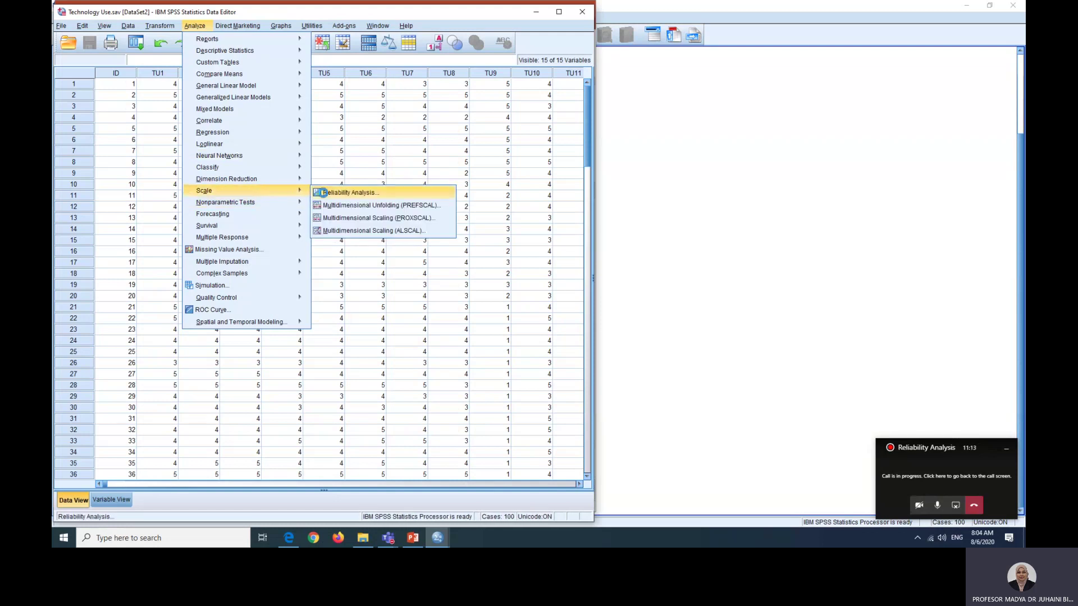
{"action": "left_click", "coordinate": [324, 192]}
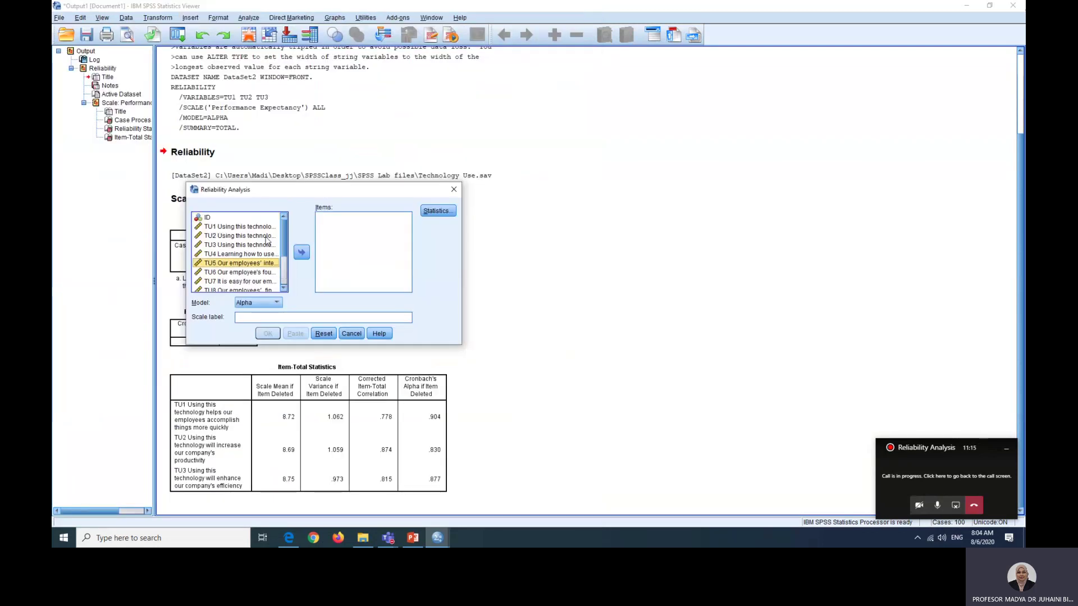
{"action": "left_click", "coordinate": [246, 255]}
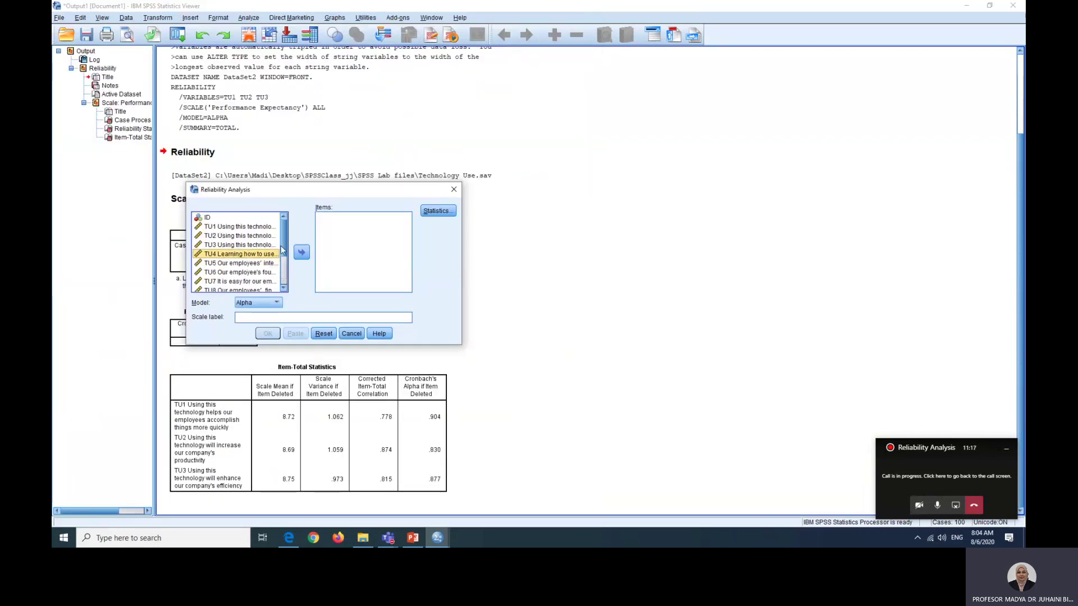
{"action": "left_click_drag", "start_coordinate": [283, 251], "coordinate": [284, 270]}
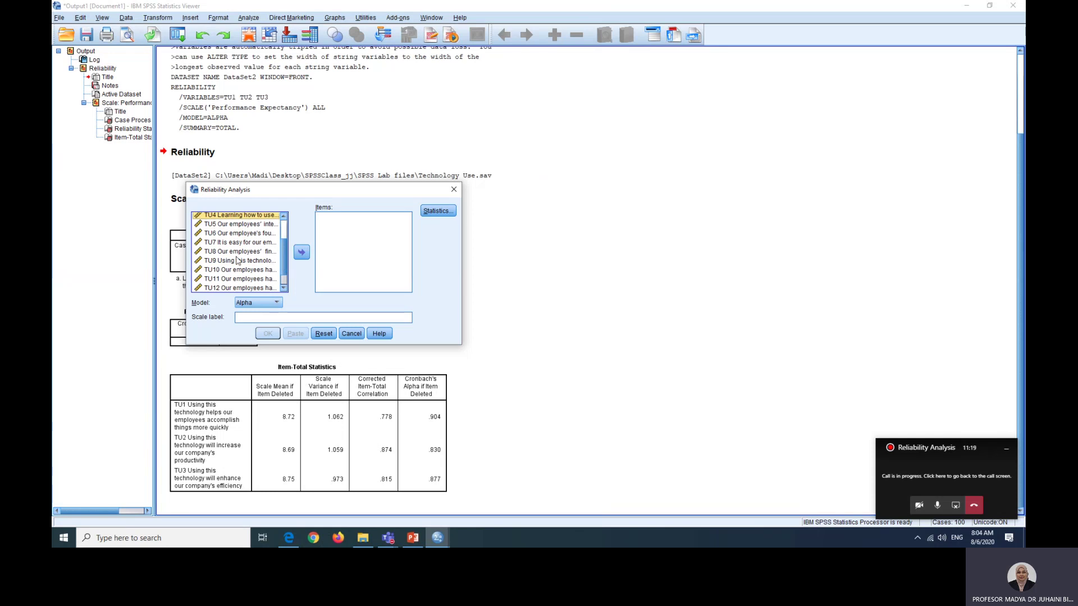
{"action": "left_click", "coordinate": [225, 262], "text": "shift"}
{"action": "left_click", "coordinate": [301, 252]}
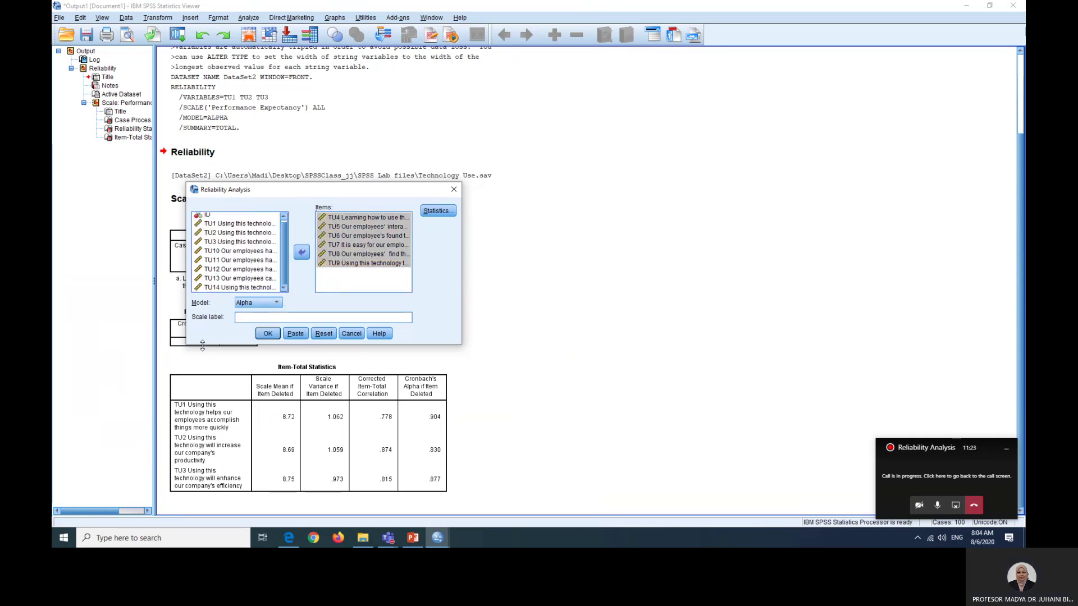
{"action": "type", "text": "Effort Ex"}
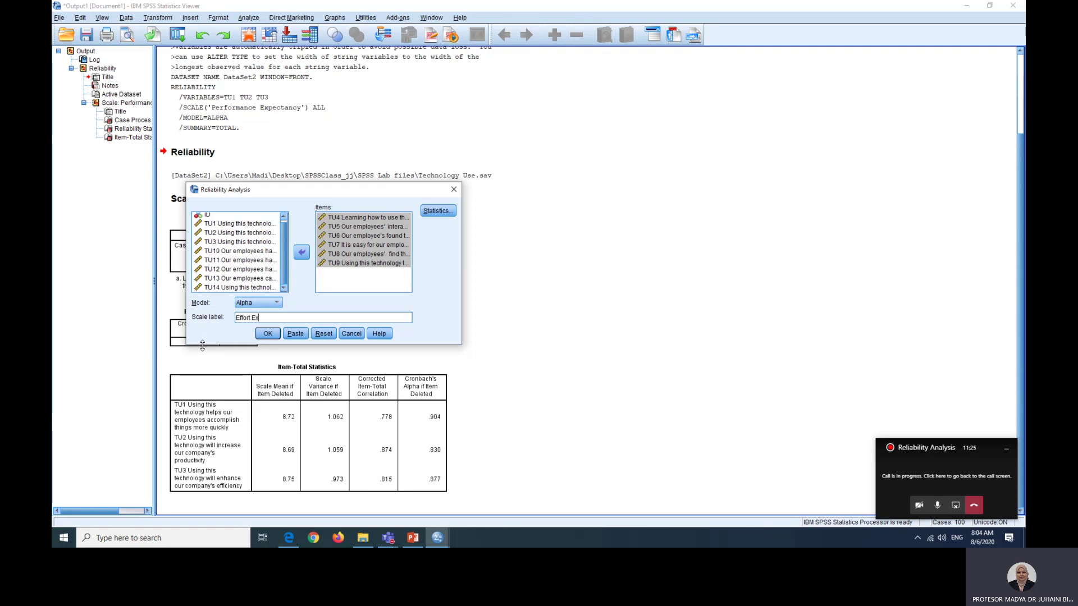
{"action": "type", "text": "pectancy"}
- Add scale-if-item-deleted statistics and run the Effort Expectancy reliability analysis
{"action": "left_click", "coordinate": [438, 210]}
{"action": "left_click", "coordinate": [256, 219]}
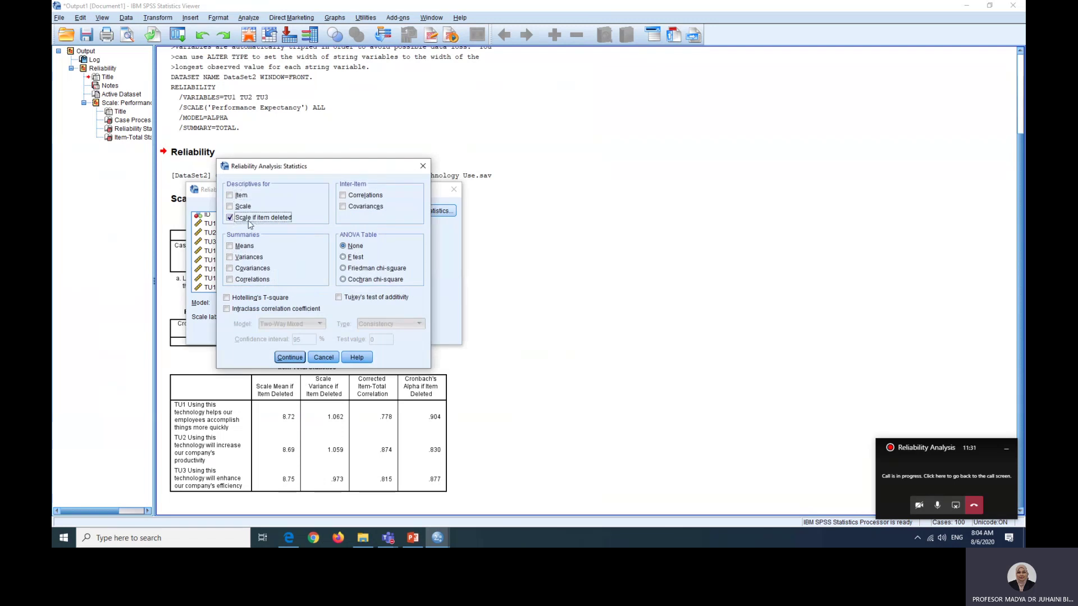
{"action": "left_click", "coordinate": [289, 357]}
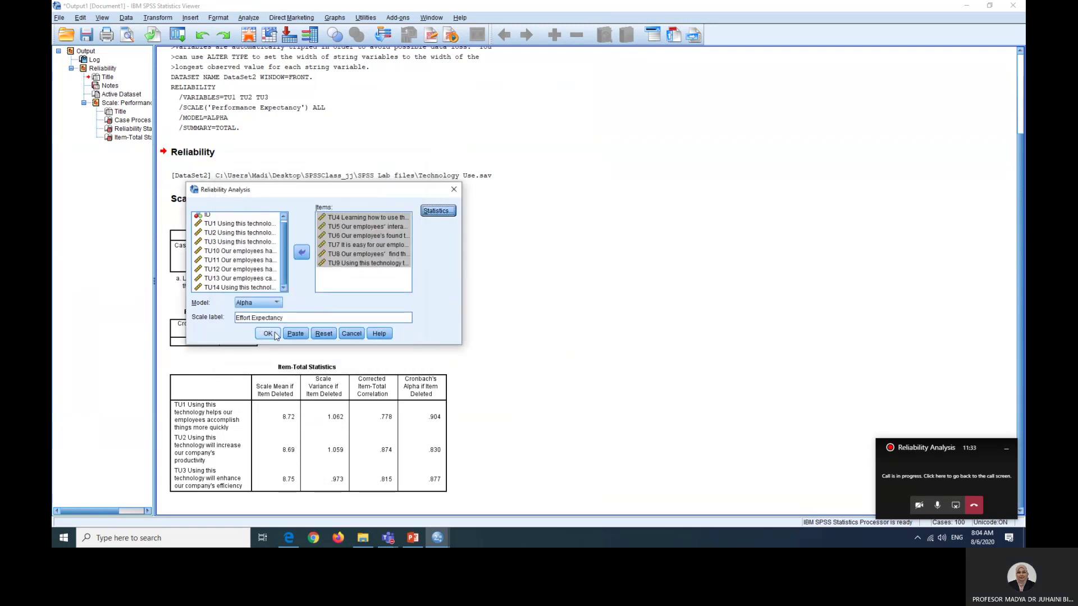
{"action": "left_click", "coordinate": [273, 335]}
{"action": "scroll", "coordinate": [547, 298], "scroll_direction": "down", "scroll_amount": 1}
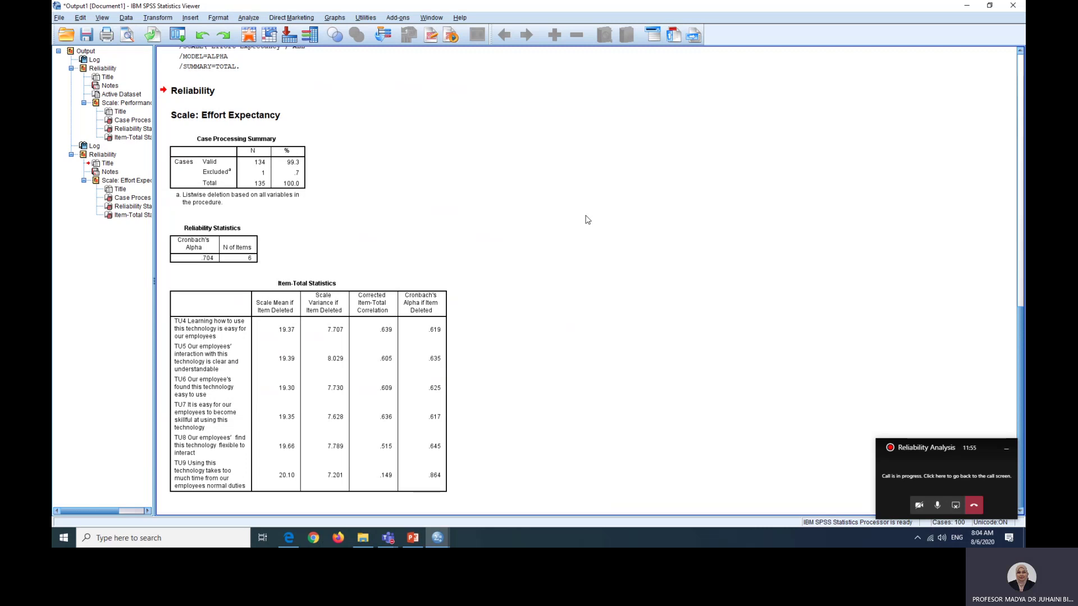
{"action": "left_click", "coordinate": [207, 259]}
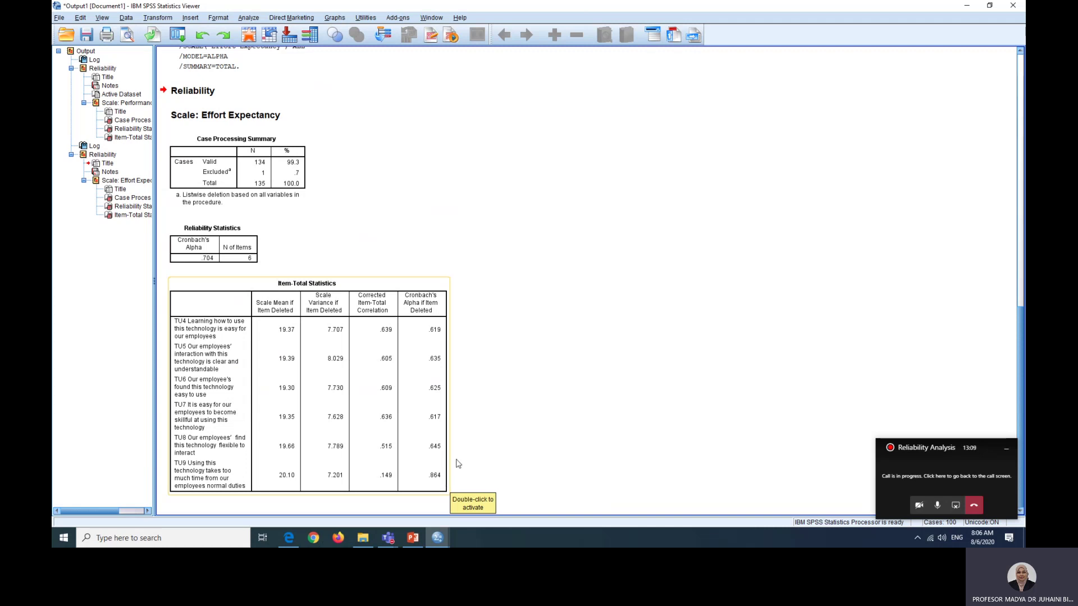
- Remove TU9 from the Effort Expectancy items and rerun the reliability analysis on TU4–TU8
{"action": "left_click", "coordinate": [250, 17]}
{"action": "mouse_move", "coordinate": [330, 183]}
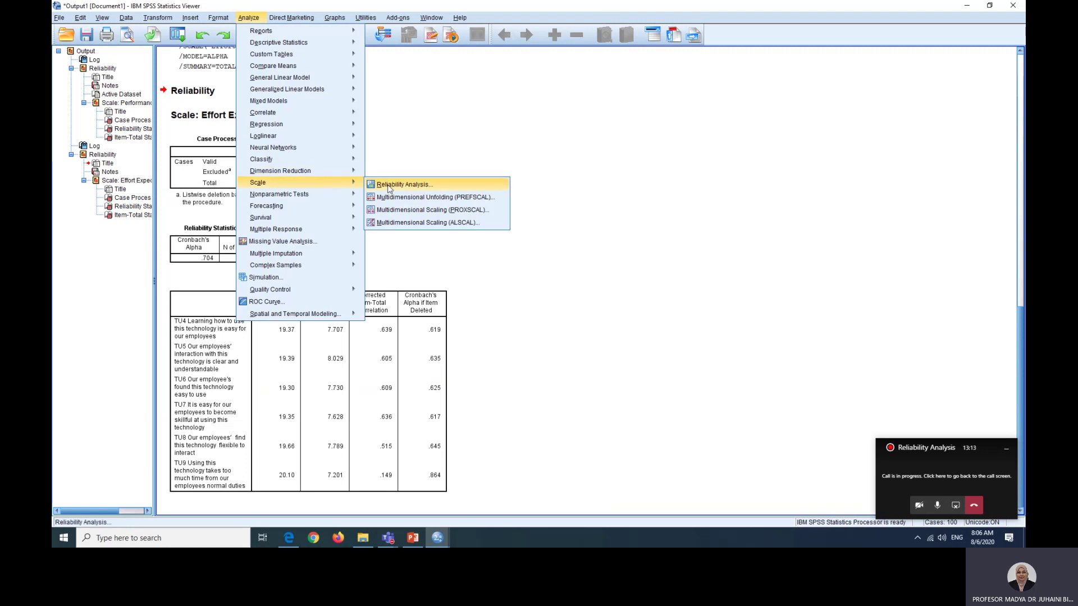
{"action": "left_click", "coordinate": [387, 184]}
{"action": "left_click", "coordinate": [359, 262]}
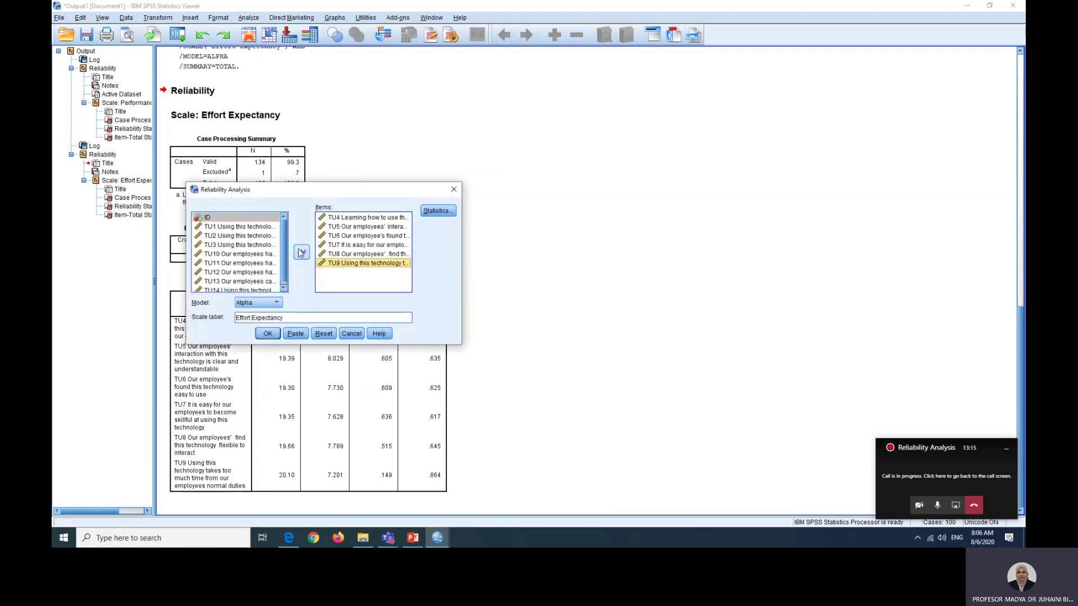
{"action": "left_click", "coordinate": [301, 252]}
{"action": "left_click", "coordinate": [268, 333]}
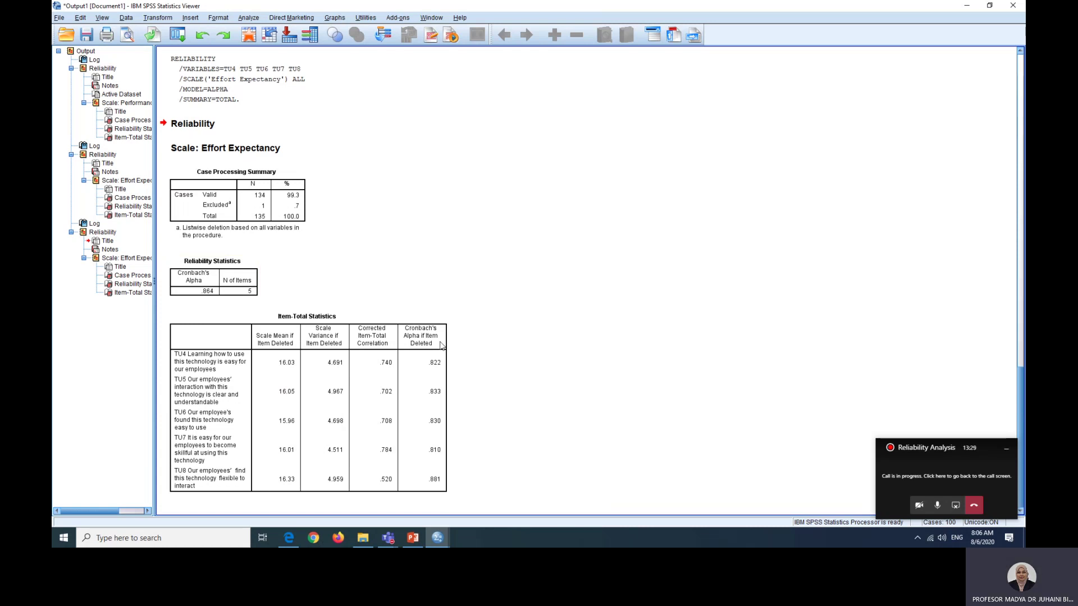
- Check the Technology Use Variable View, then return to the reliability output
{"action": "left_click", "coordinate": [437, 537]}
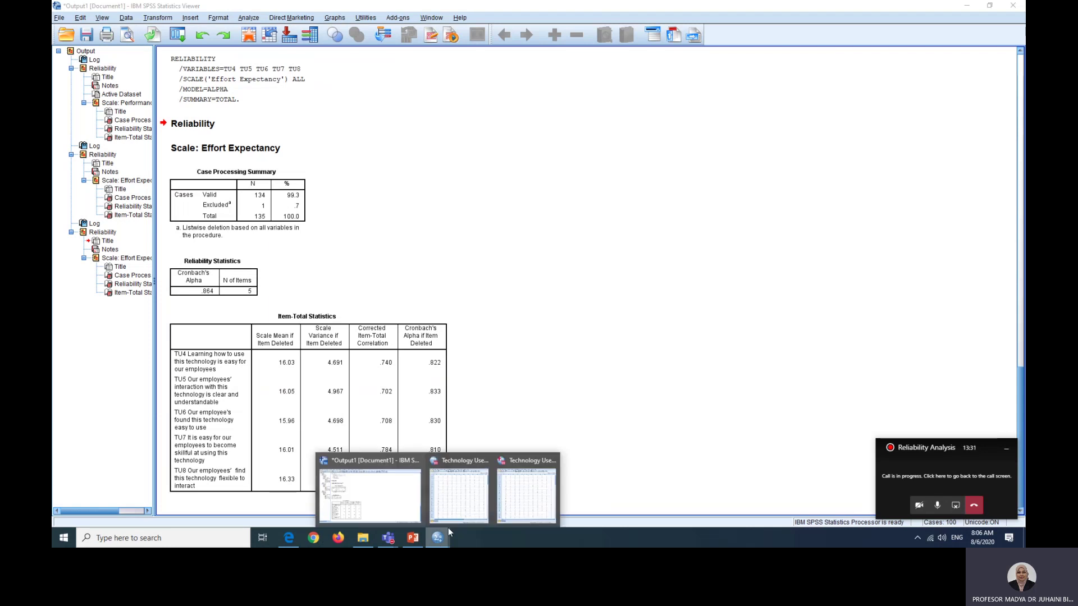
{"action": "left_click", "coordinate": [509, 506]}
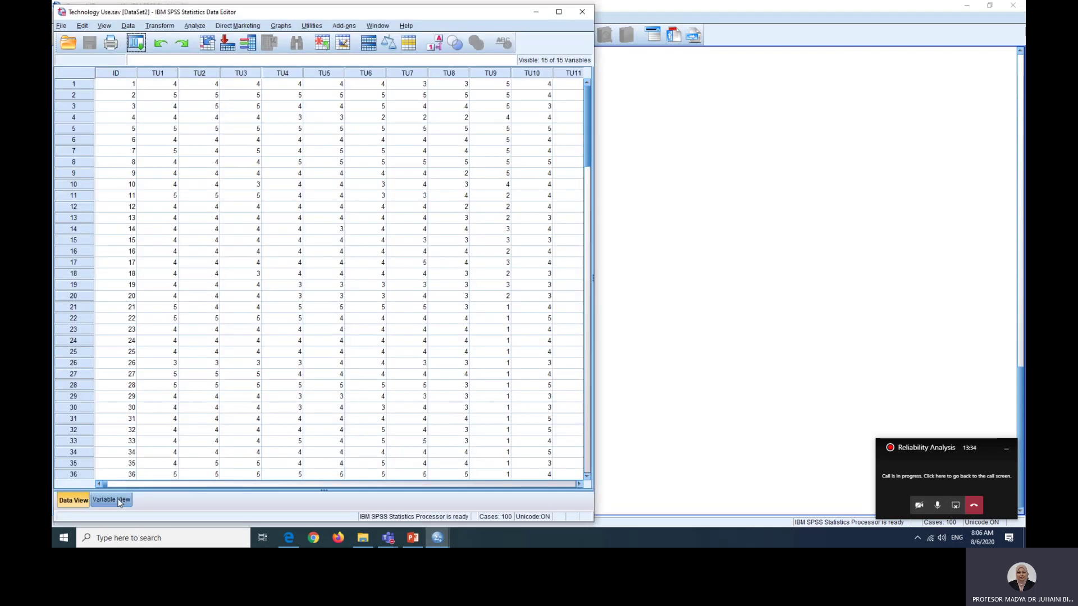
{"action": "left_click", "coordinate": [117, 500]}
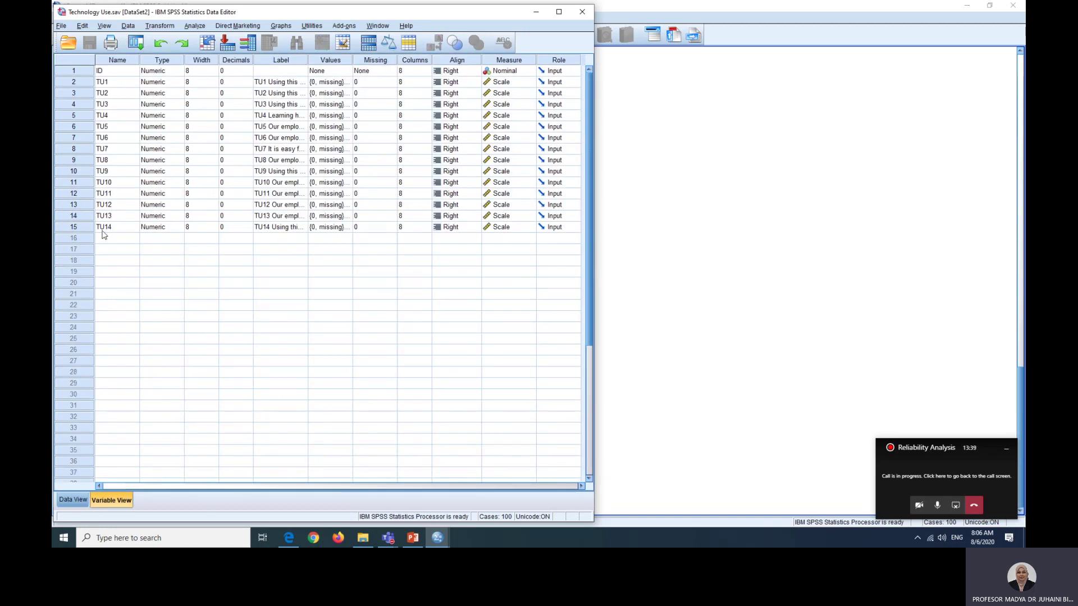
{"action": "left_click", "coordinate": [641, 253]}
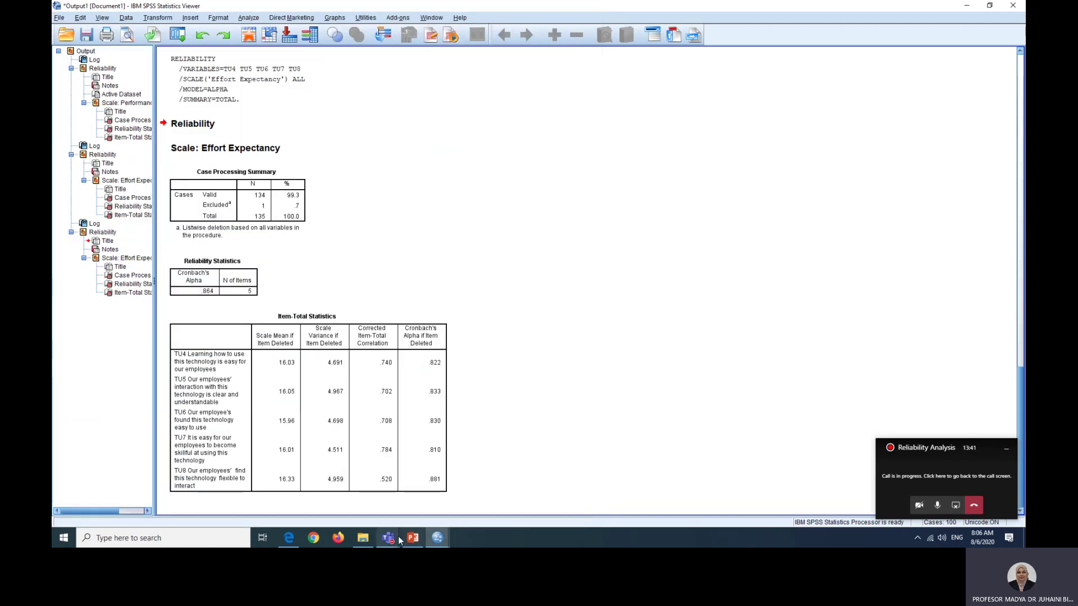
- Bring the Teams meeting window forward and show its More actions menu
{"action": "mouse_move", "coordinate": [387, 537]}
{"action": "left_click", "coordinate": [365, 468]}
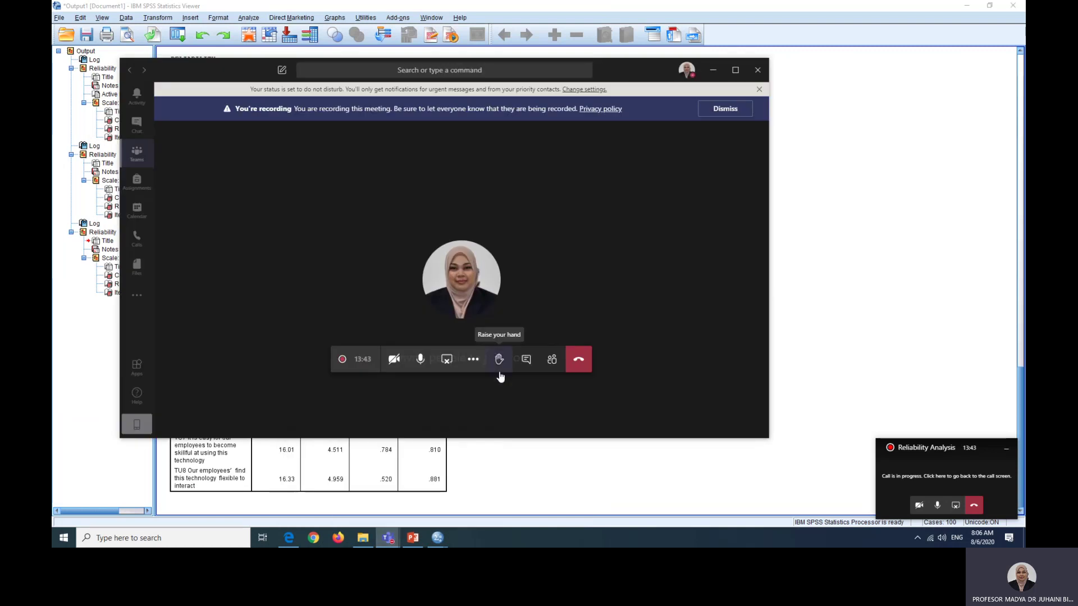
{"action": "left_click", "coordinate": [479, 365]}
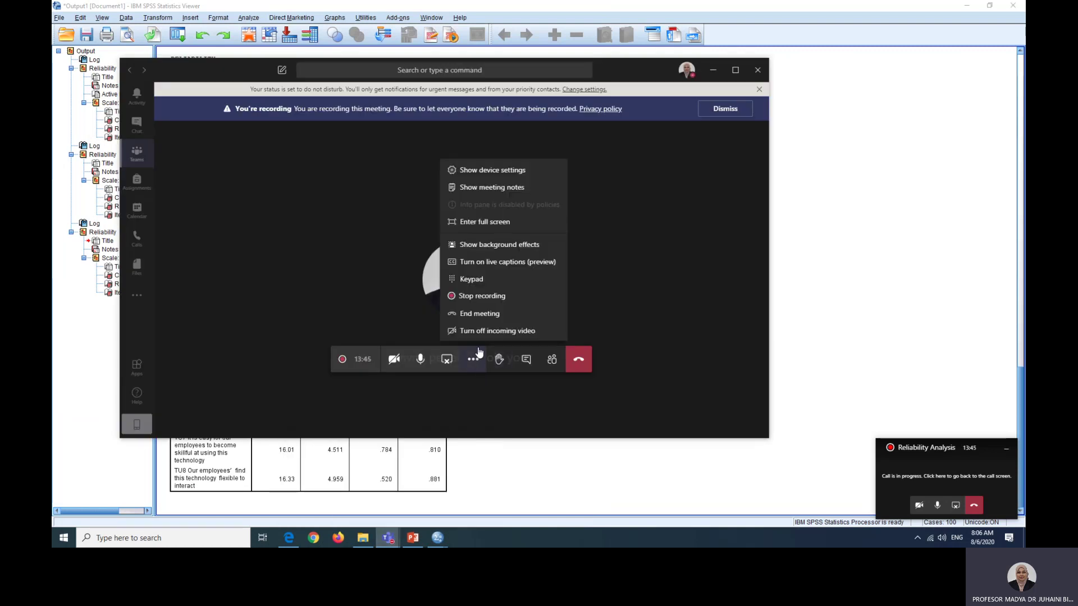